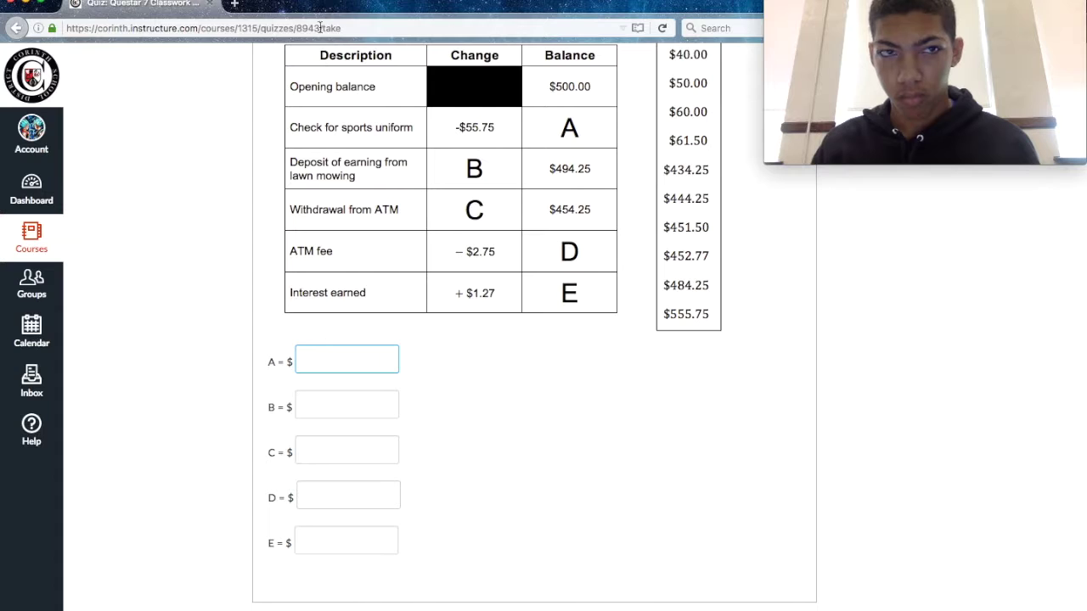
- Open youtube.com in a new browser tab and show the videos of the signed-in channel
{"action": "left_click", "coordinate": [234, 3]}
{"action": "type", "text": "youtube.com/"}
{"action": "key", "text": "Return"}
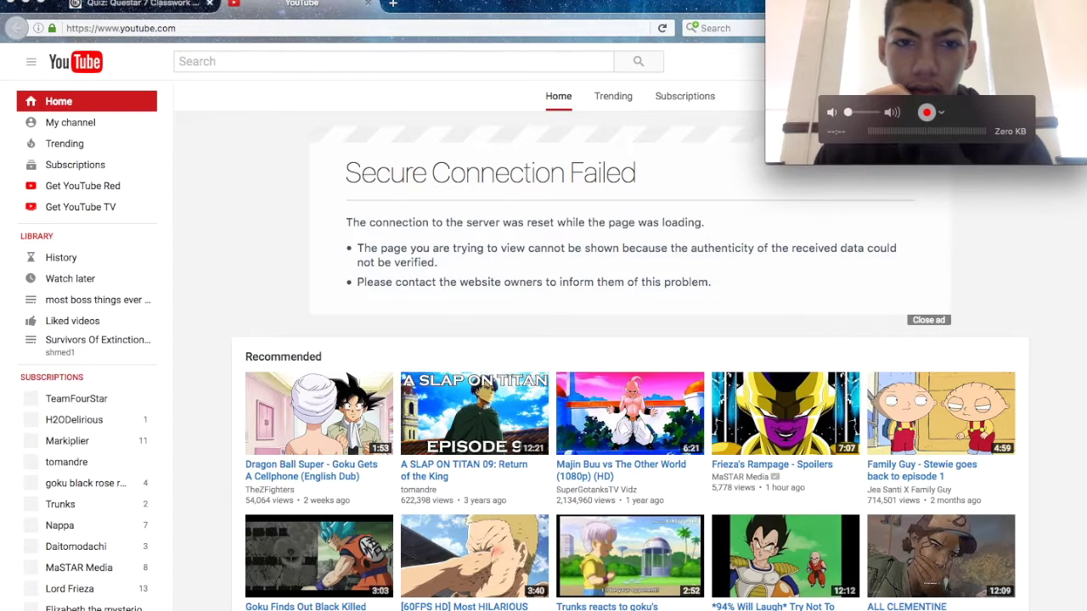
{"action": "left_click", "coordinate": [85, 125]}
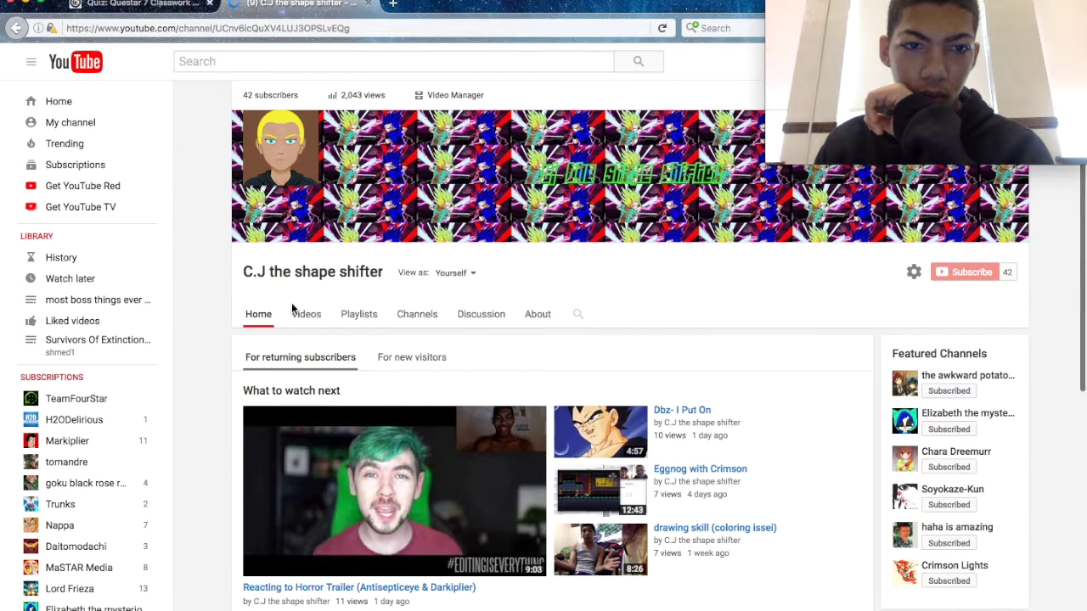
{"action": "left_click", "coordinate": [304, 315]}
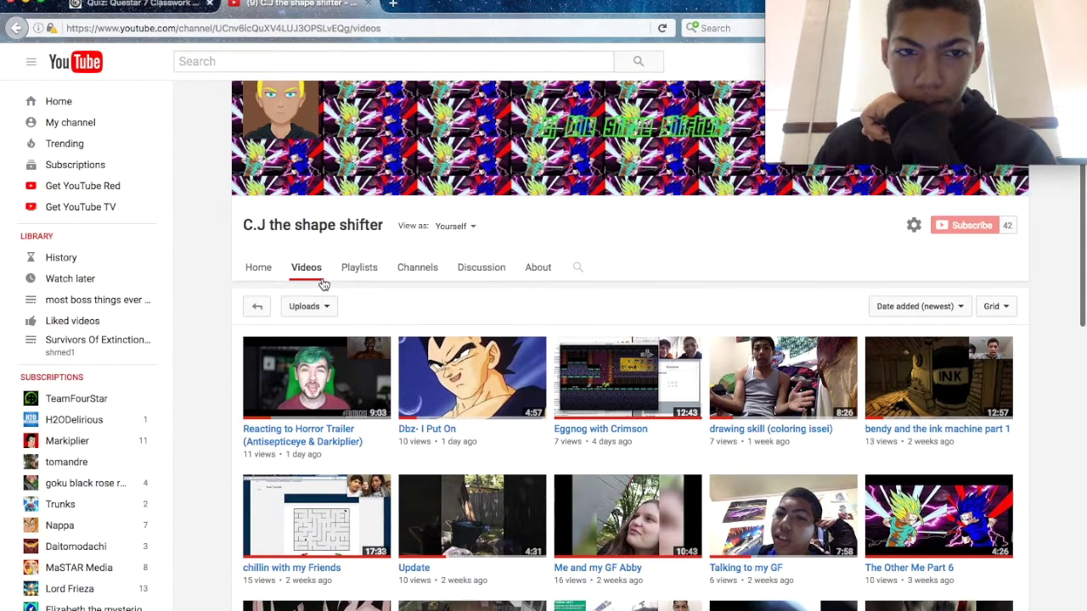
- Look through the channel's uploaded videos, check its home page and return to the video list
{"action": "scroll", "coordinate": [343, 303], "scroll_direction": "down", "scroll_amount": 1}
{"action": "scroll", "coordinate": [346, 307], "scroll_direction": "down", "scroll_amount": 8}
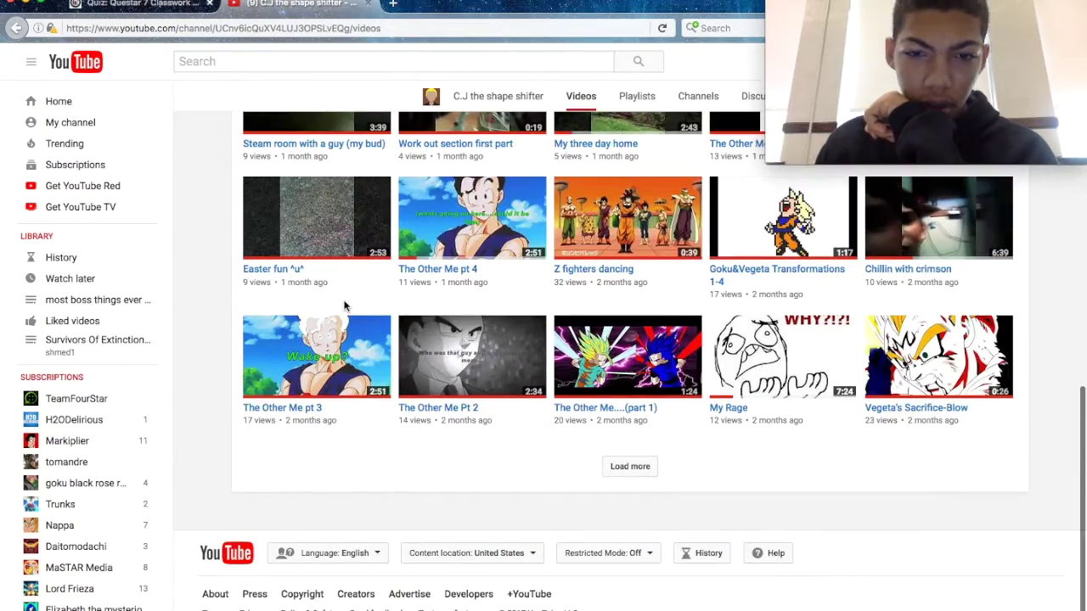
{"action": "scroll", "coordinate": [344, 305], "scroll_direction": "up", "scroll_amount": 10}
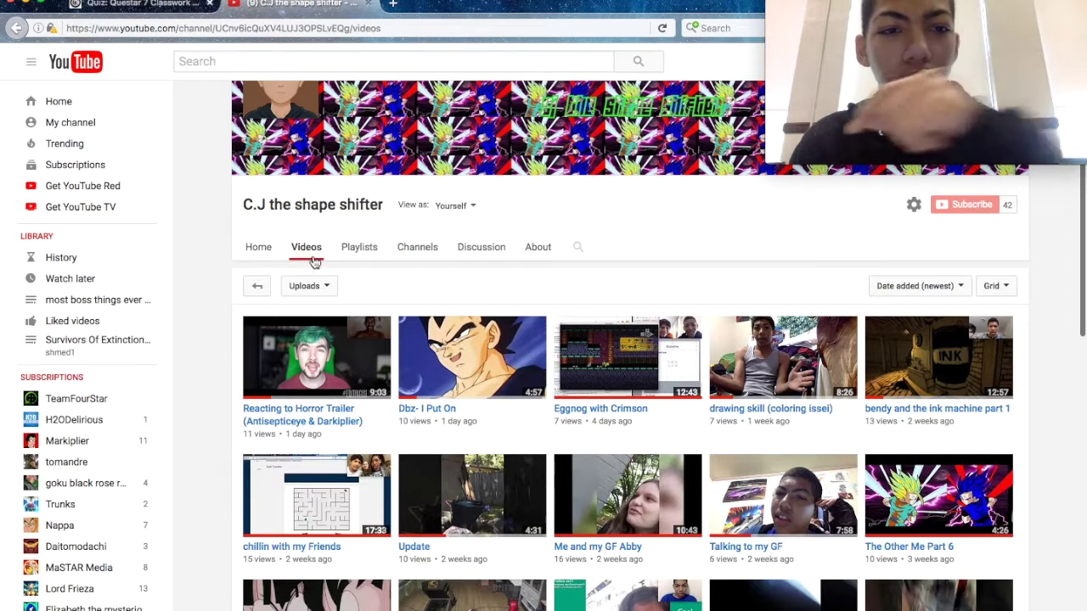
{"action": "left_click", "coordinate": [258, 247]}
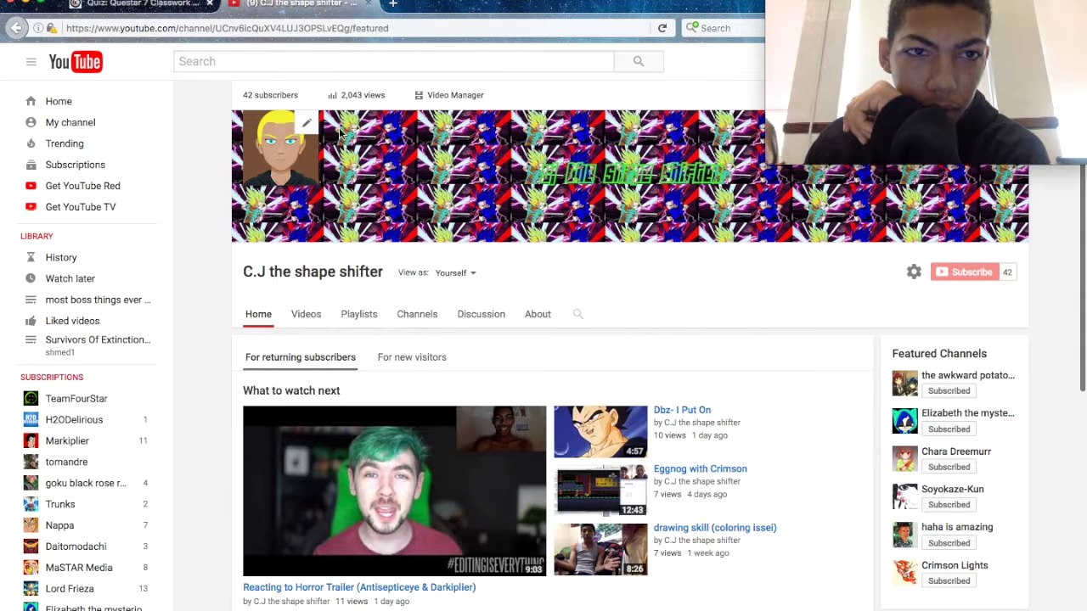
{"action": "left_click", "coordinate": [308, 315]}
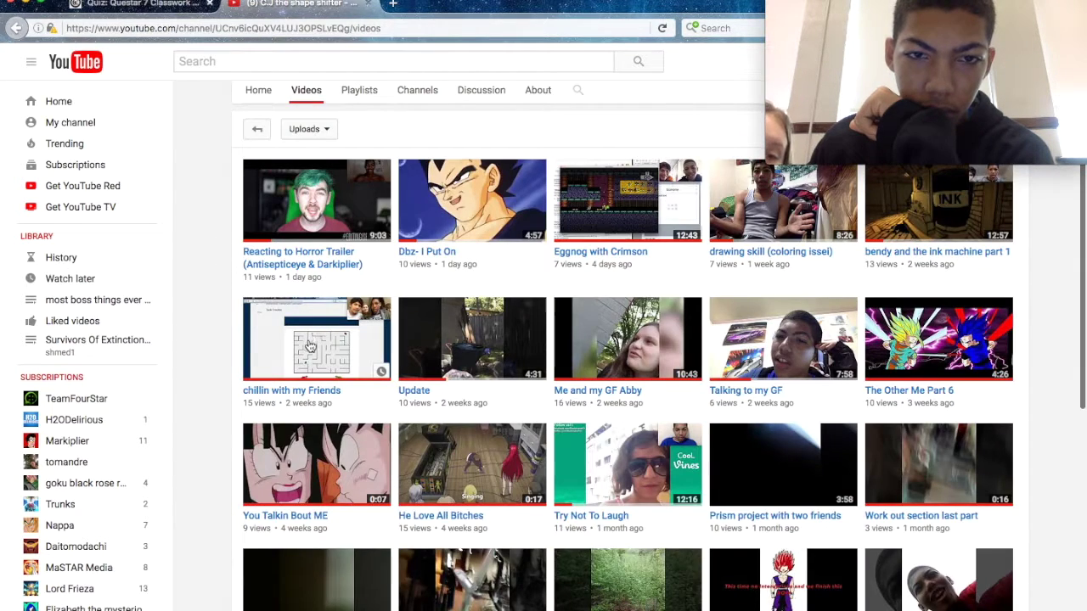
- Mute the computer's sound
{"action": "key", "text": "XF86AudioLowerVolume"}
{"action": "key", "text": "XF86AudioLowerVolume"}
{"action": "key", "text": "XF86AudioLowerVolume"}
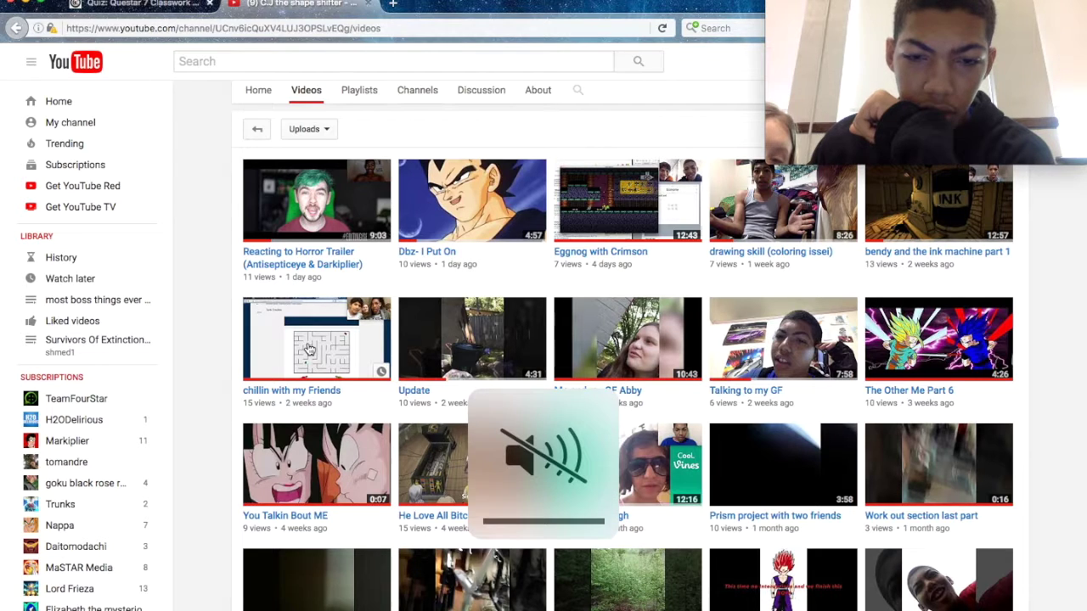
- Check the uploads list again and view the channel settings, closing them without saving
{"action": "scroll", "coordinate": [309, 350], "scroll_direction": "down", "scroll_amount": 1}
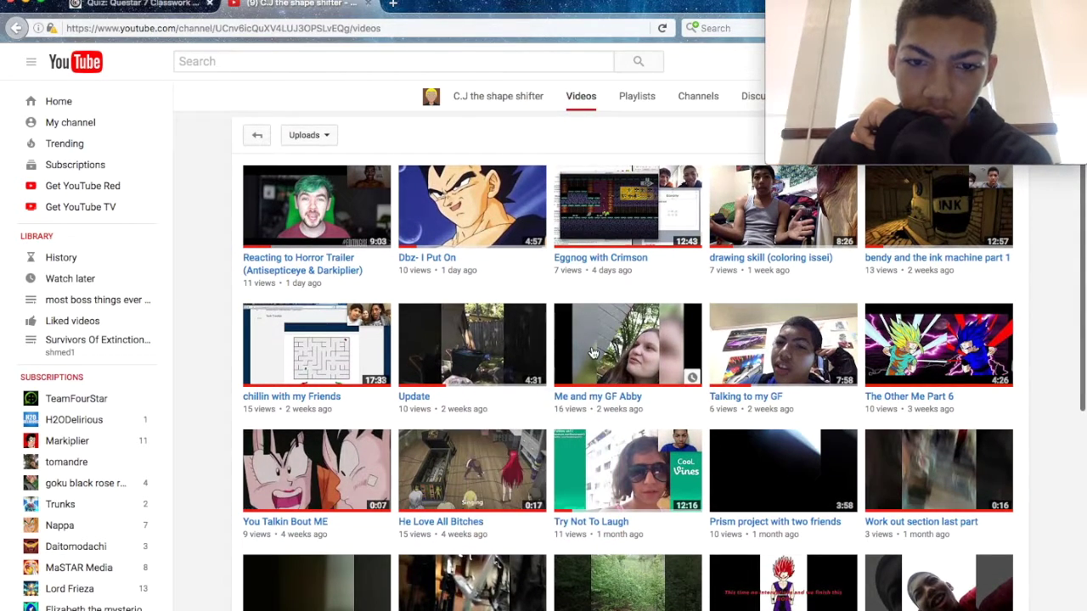
{"action": "scroll", "coordinate": [552, 355], "scroll_direction": "down", "scroll_amount": 10}
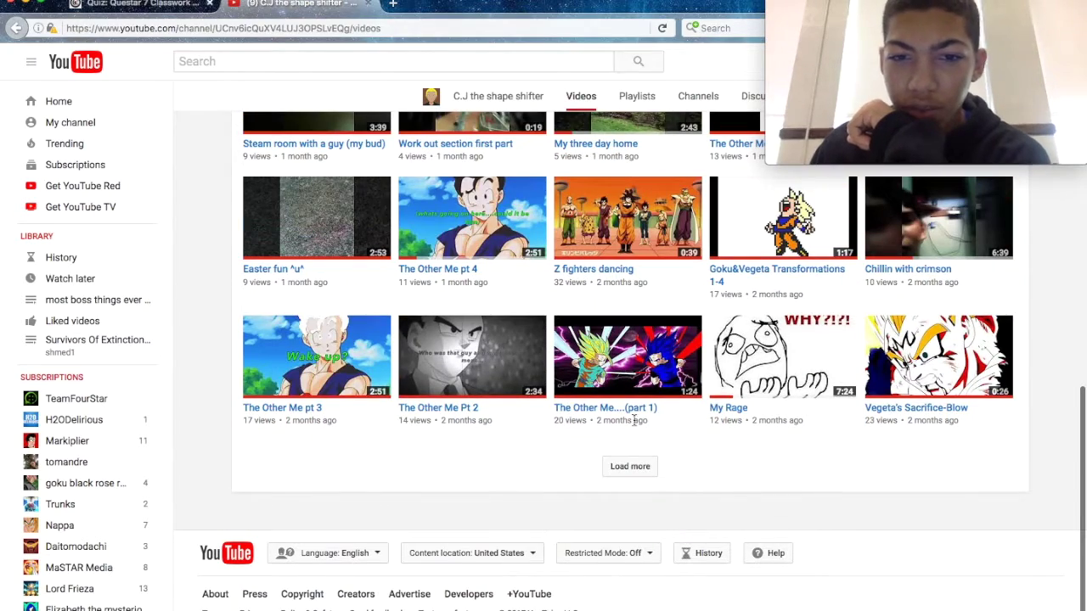
{"action": "scroll", "coordinate": [625, 473], "scroll_direction": "up", "scroll_amount": 10}
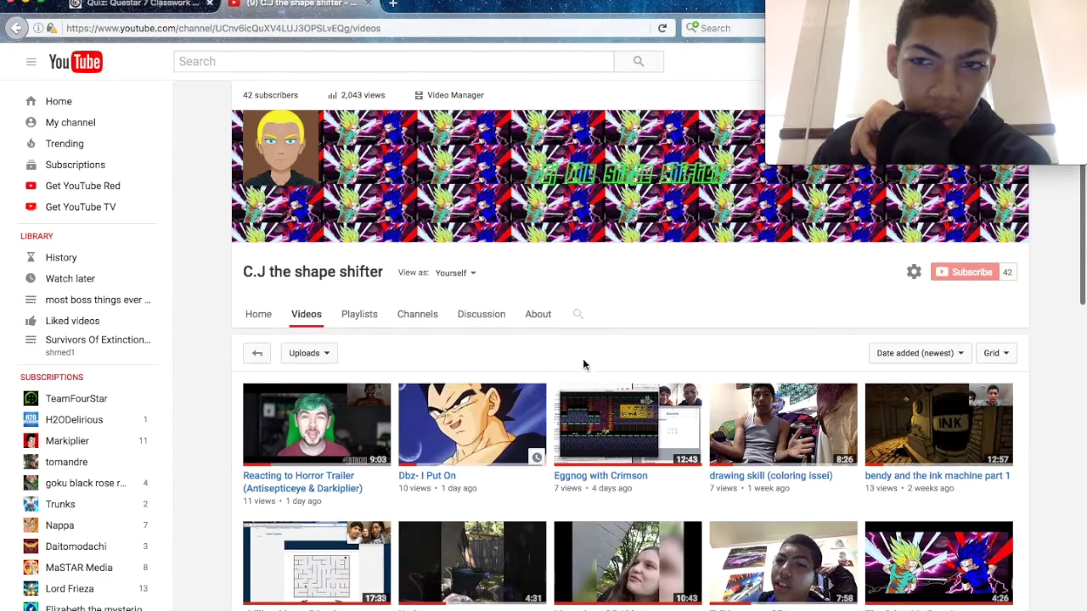
{"action": "left_click", "coordinate": [913, 273]}
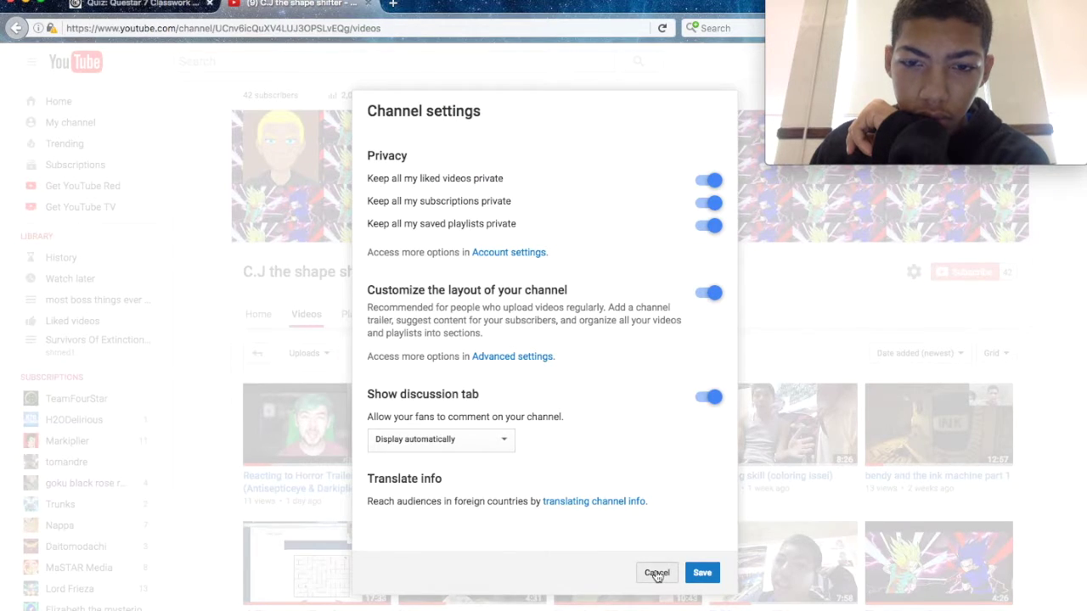
{"action": "left_click", "coordinate": [656, 574]}
{"action": "left_click", "coordinate": [990, 353]}
{"action": "left_click", "coordinate": [990, 354]}
{"action": "left_click", "coordinate": [953, 356]}
{"action": "left_click", "coordinate": [952, 361]}
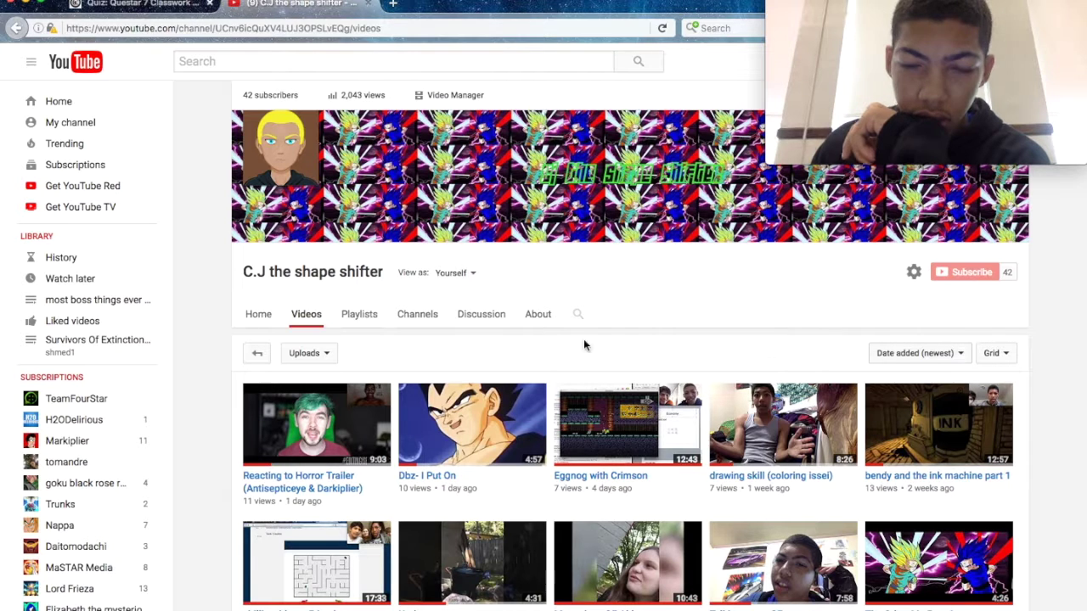
- Switch the video list from uploads to all videos and look through the uploaded, liked and posted videos
{"action": "left_click", "coordinate": [323, 360]}
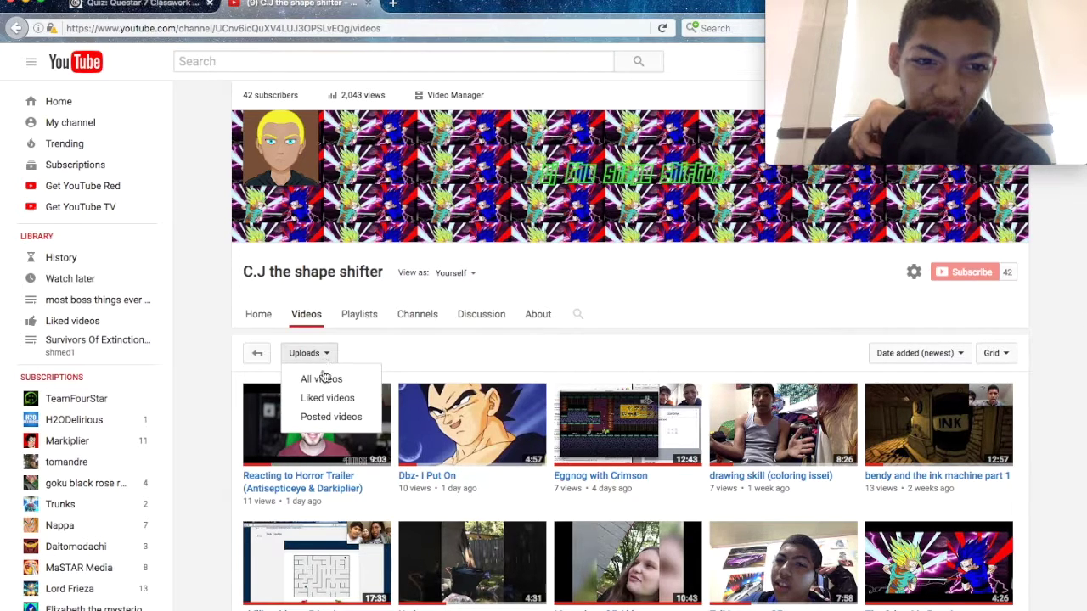
{"action": "left_click", "coordinate": [322, 379]}
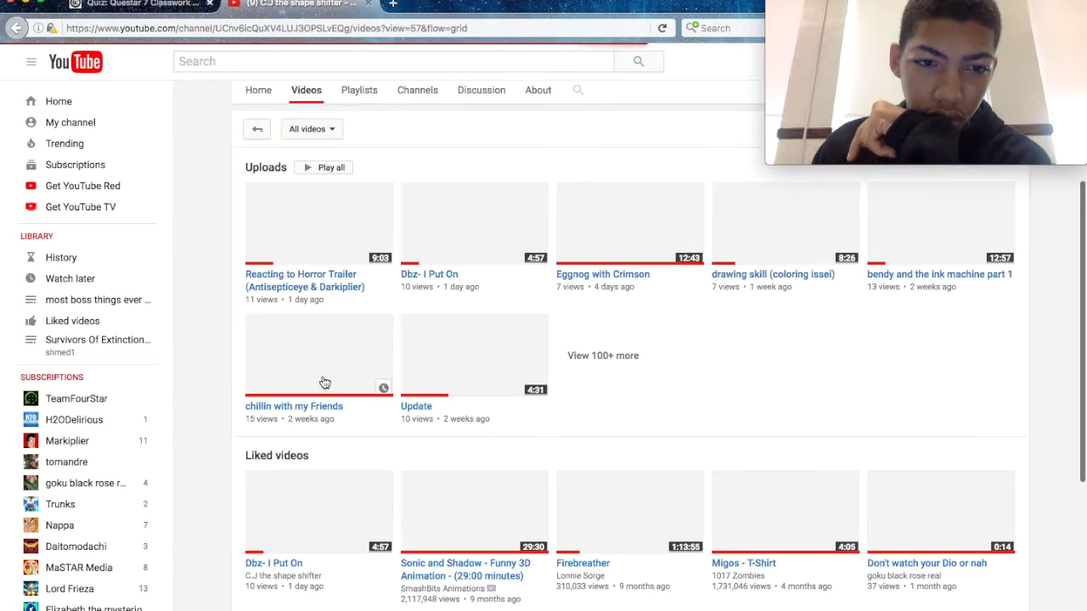
{"action": "scroll", "coordinate": [325, 365], "scroll_direction": "down", "scroll_amount": 2}
{"action": "scroll", "coordinate": [325, 365], "scroll_direction": "up", "scroll_amount": 3}
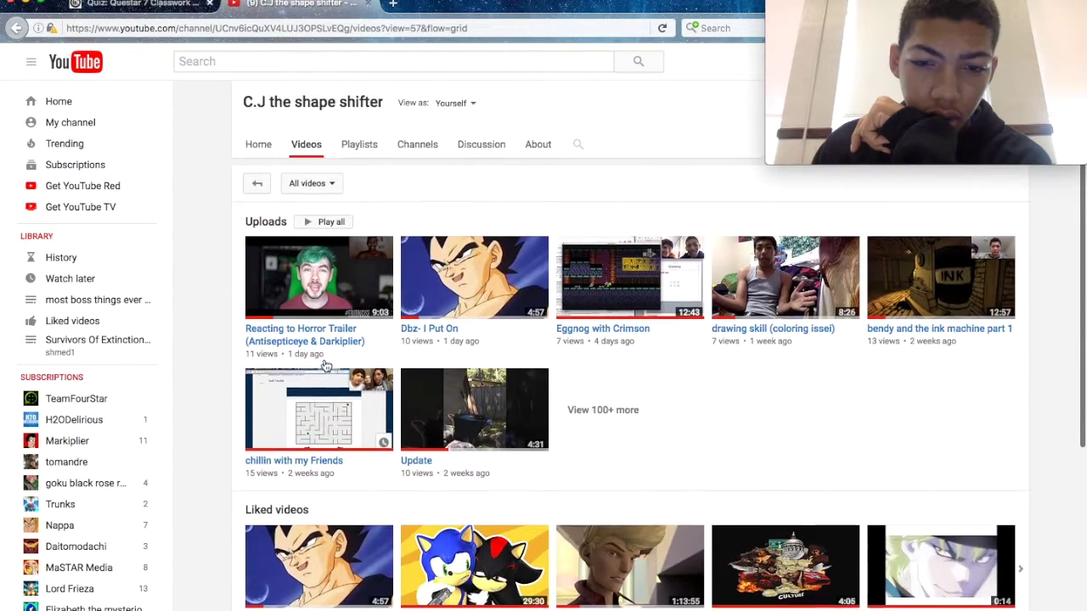
{"action": "scroll", "coordinate": [325, 365], "scroll_direction": "up", "scroll_amount": 1}
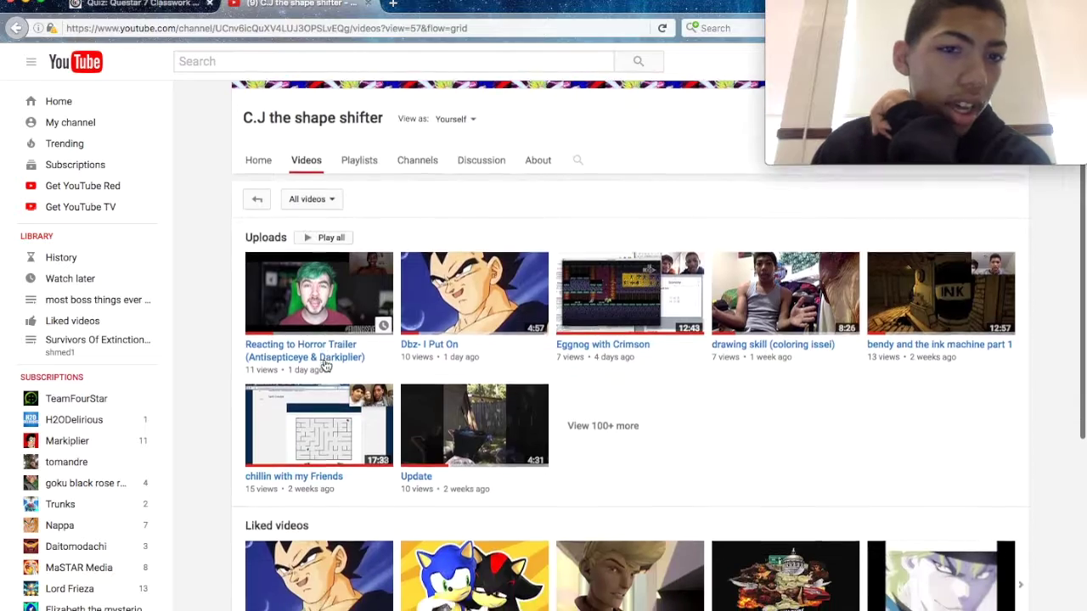
{"action": "scroll", "coordinate": [326, 365], "scroll_direction": "down", "scroll_amount": 4}
{"action": "scroll", "coordinate": [324, 365], "scroll_direction": "up", "scroll_amount": 1}
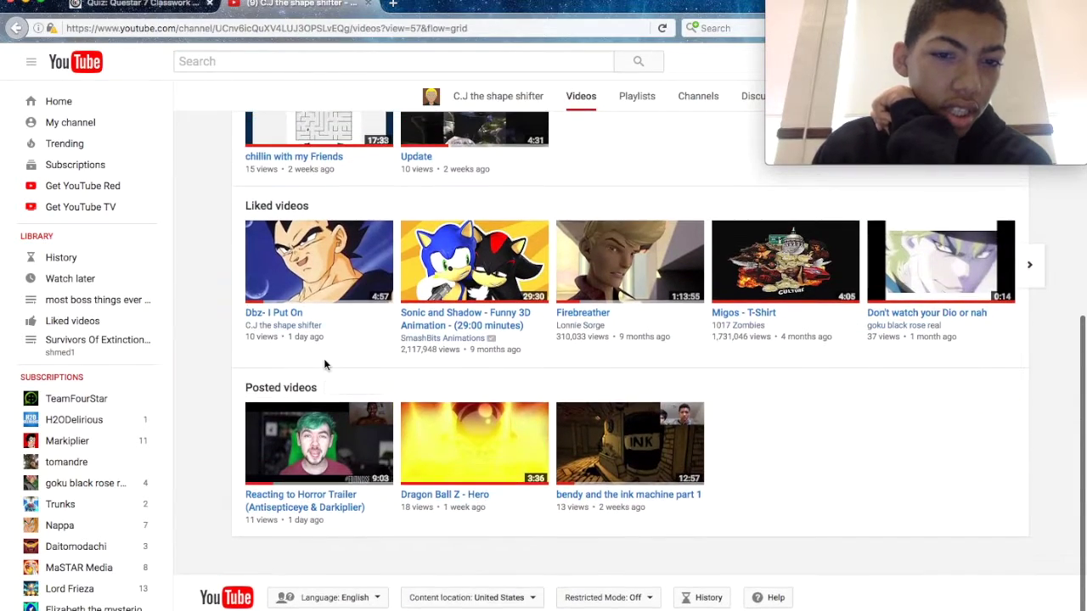
{"action": "scroll", "coordinate": [324, 365], "scroll_direction": "up", "scroll_amount": 3}
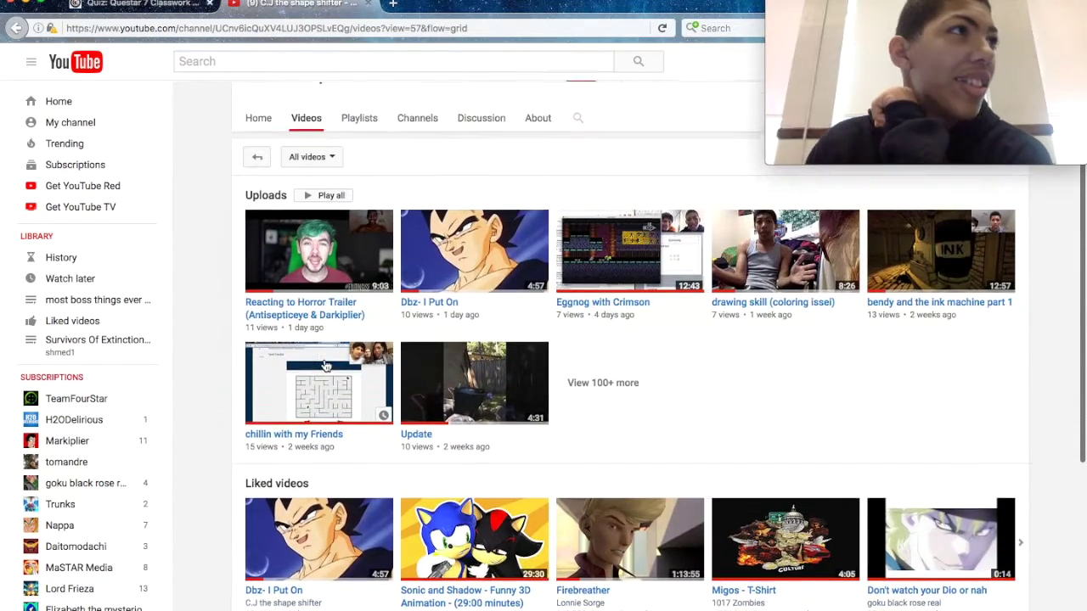
{"action": "scroll", "coordinate": [325, 365], "scroll_direction": "up", "scroll_amount": 1}
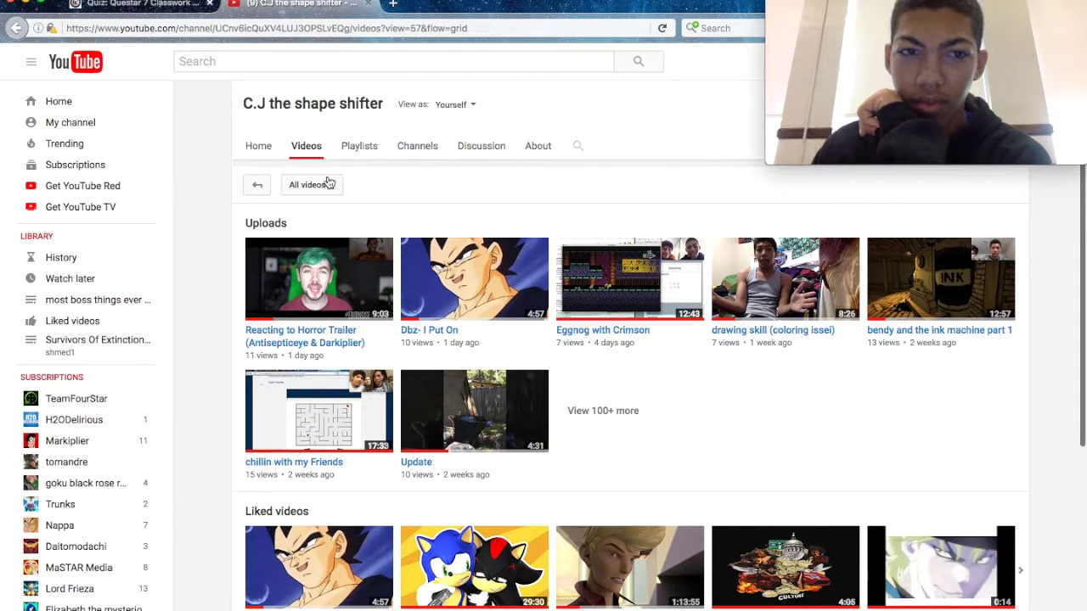
- View the channel as a returning subscriber and look through its uploaded videos
{"action": "left_click", "coordinate": [448, 114]}
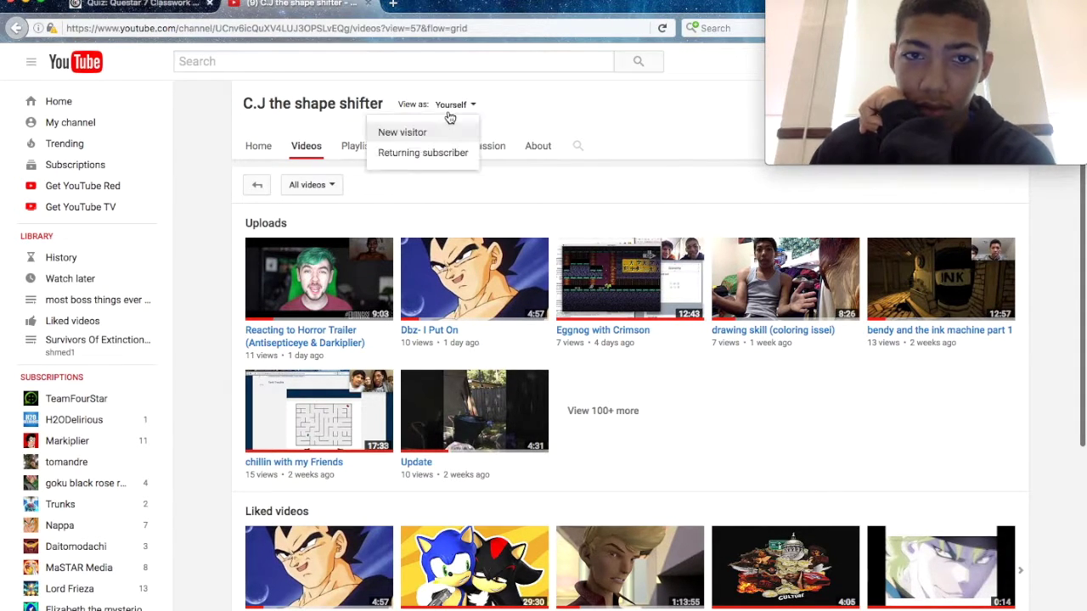
{"action": "left_click", "coordinate": [427, 152]}
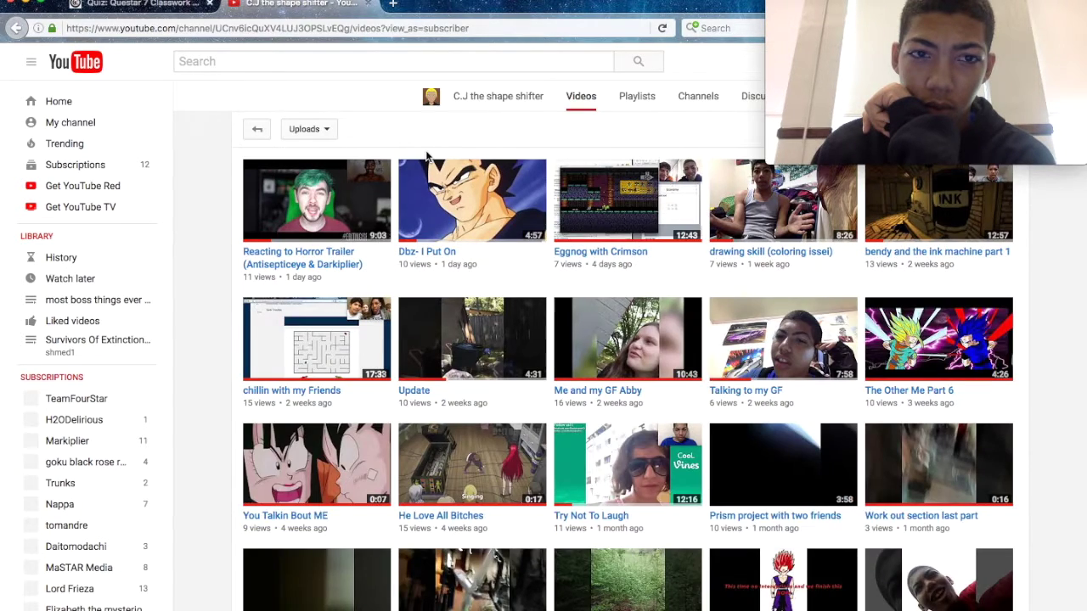
{"action": "scroll", "coordinate": [427, 157], "scroll_direction": "up", "scroll_amount": 3}
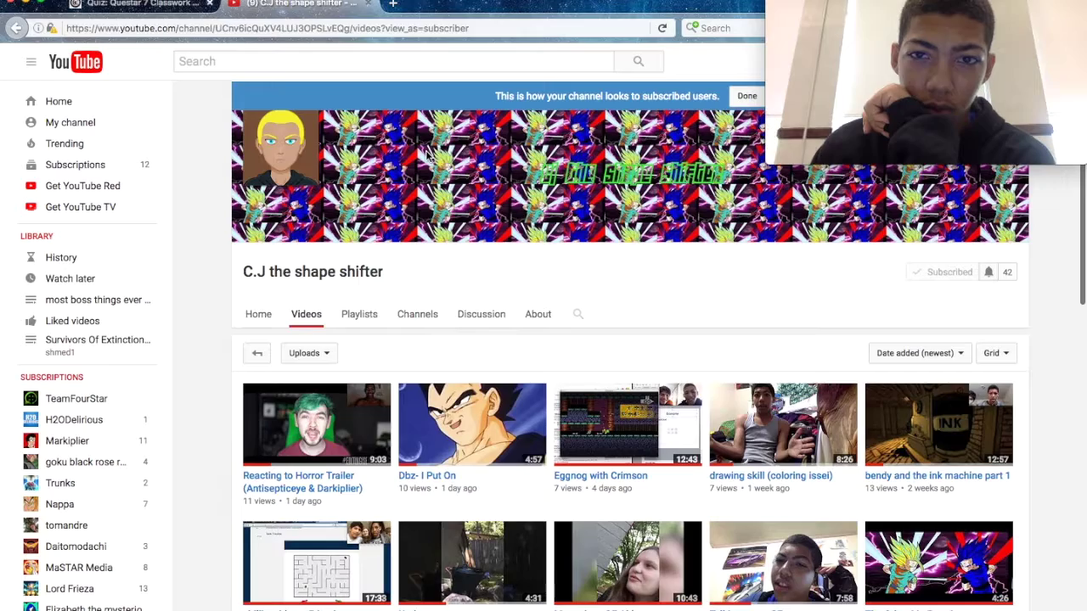
{"action": "scroll", "coordinate": [429, 158], "scroll_direction": "down", "scroll_amount": 8}
{"action": "scroll", "coordinate": [428, 157], "scroll_direction": "down", "scroll_amount": 3}
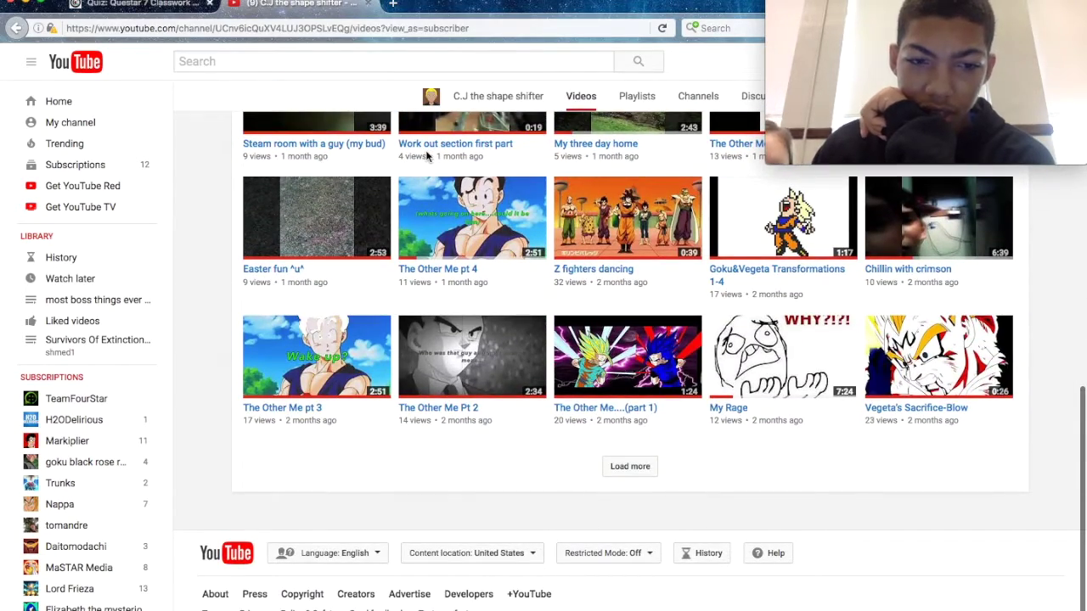
{"action": "scroll", "coordinate": [427, 156], "scroll_direction": "up", "scroll_amount": 10}
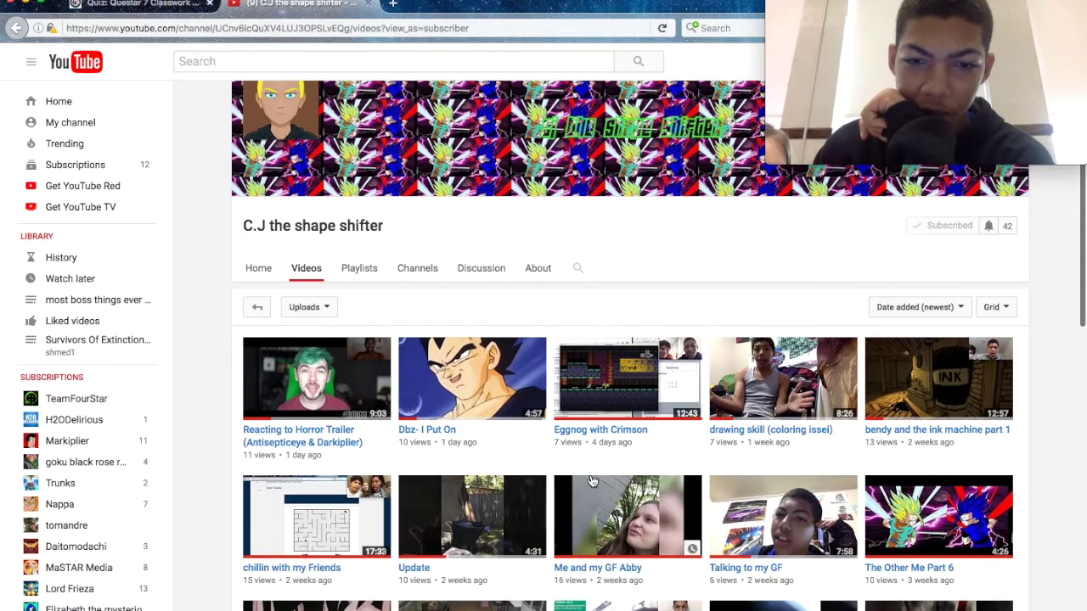
- Play the third video in the second row of uploads, and close the YouTube tab to return to the quiz
{"action": "left_click", "coordinate": [591, 481]}
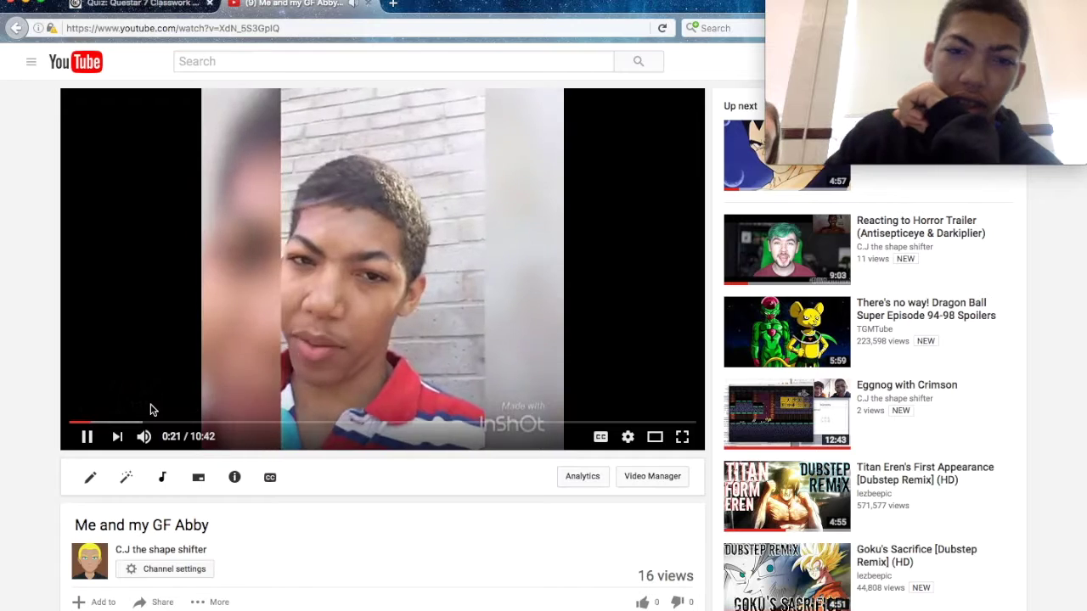
{"action": "key", "text": "super+w"}
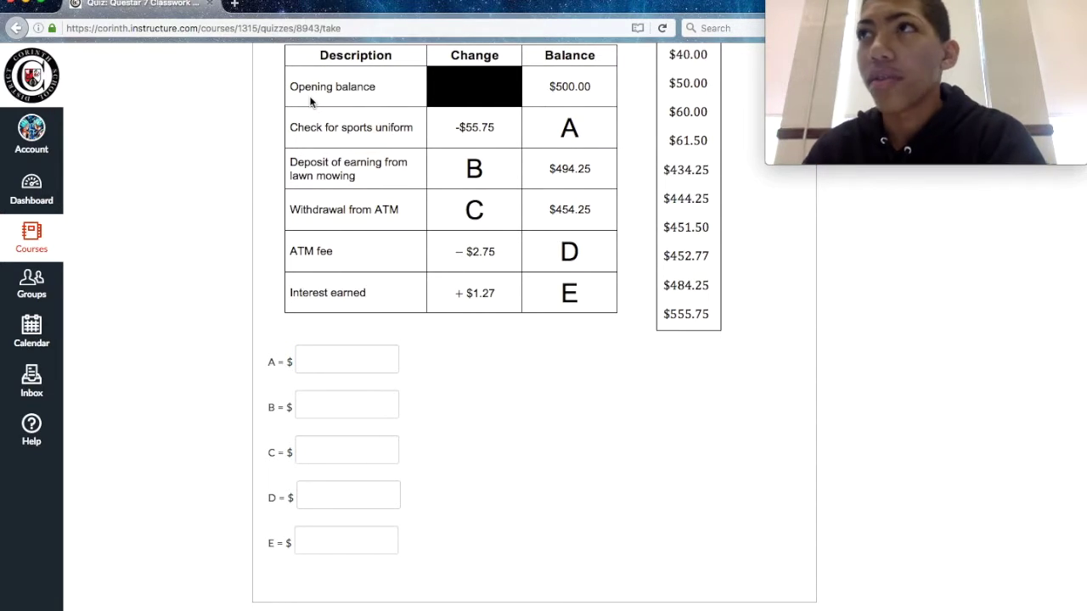
- Fill in the bank balance answers: A 444.25, B 50.00, C -40.00, D 451.50 and E 452.77
{"action": "left_click", "coordinate": [345, 363]}
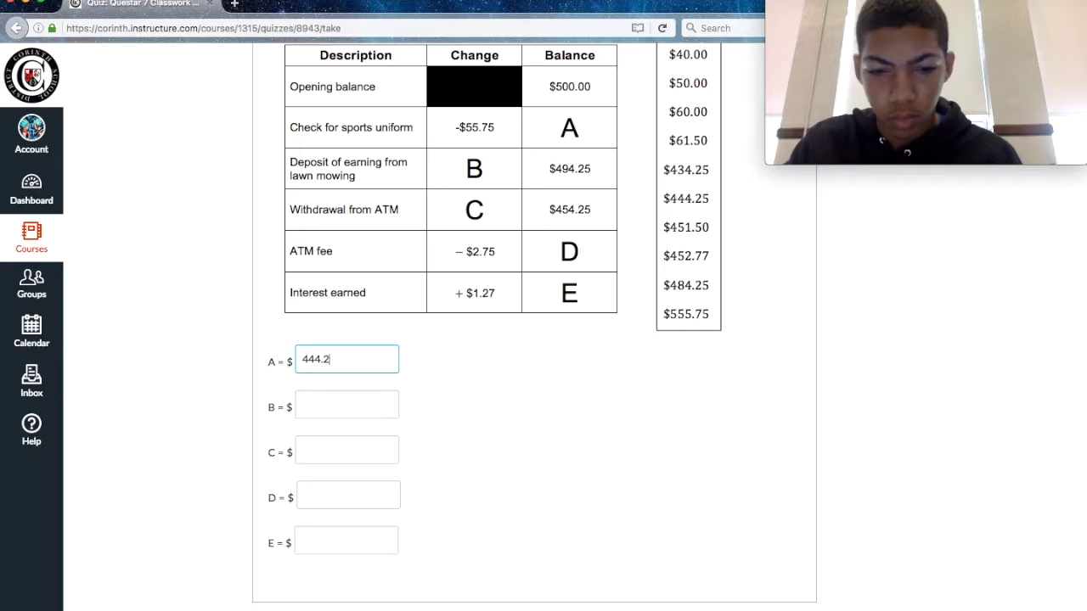
{"action": "key", "text": "Tab"}
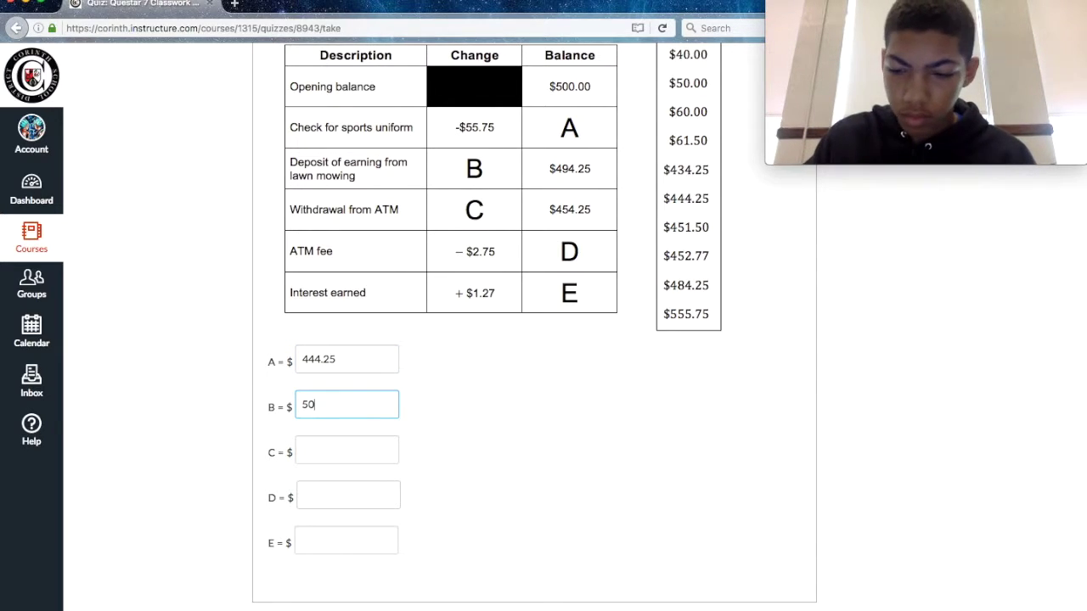
{"action": "key", "text": "Tab"}
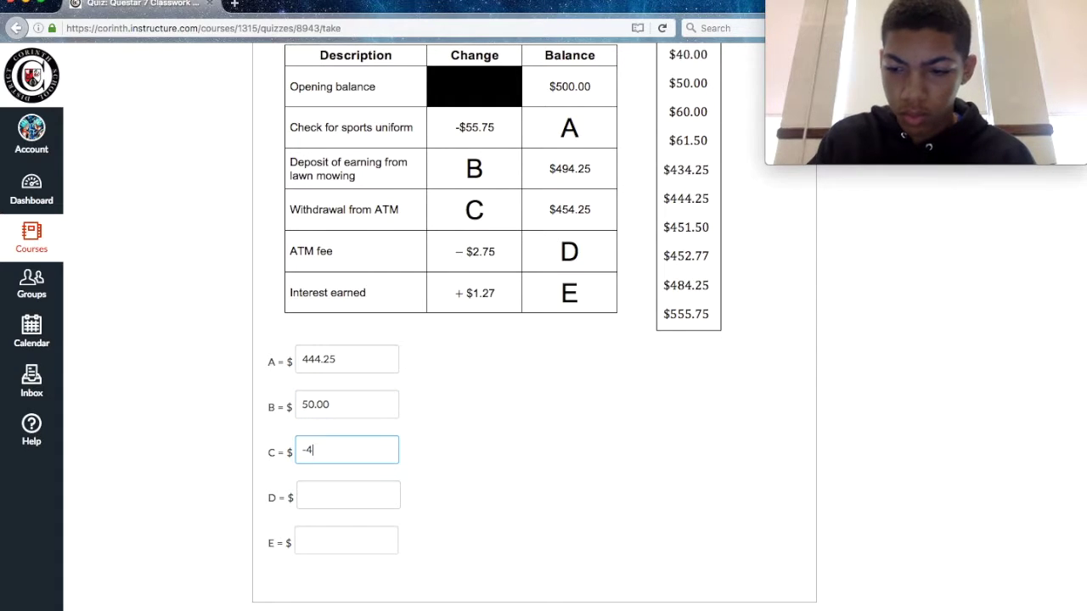
{"action": "left_click", "coordinate": [348, 495]}
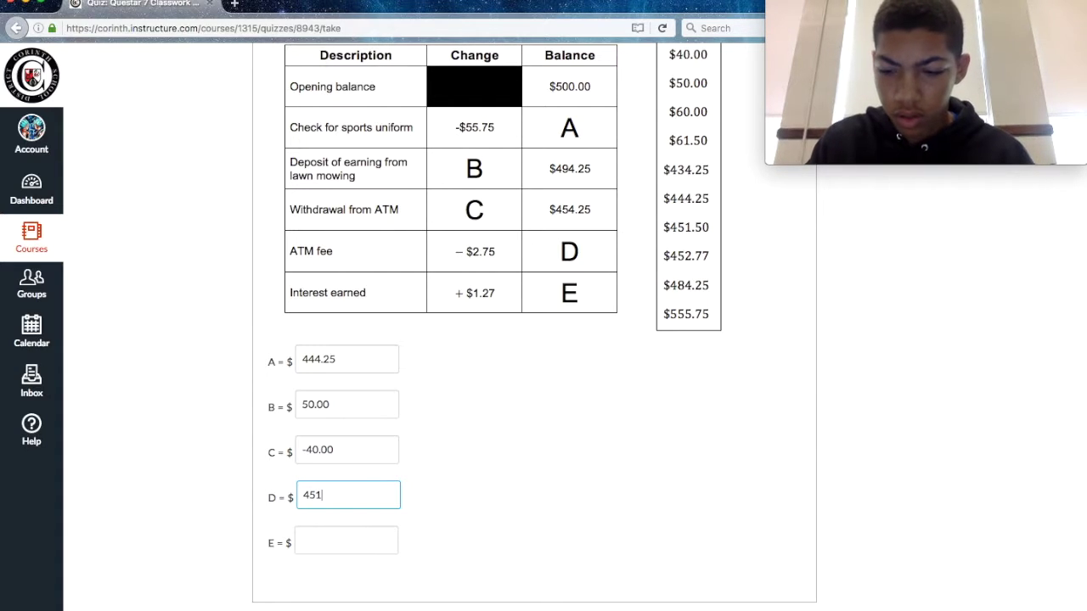
{"action": "type", "text": "451.50"}
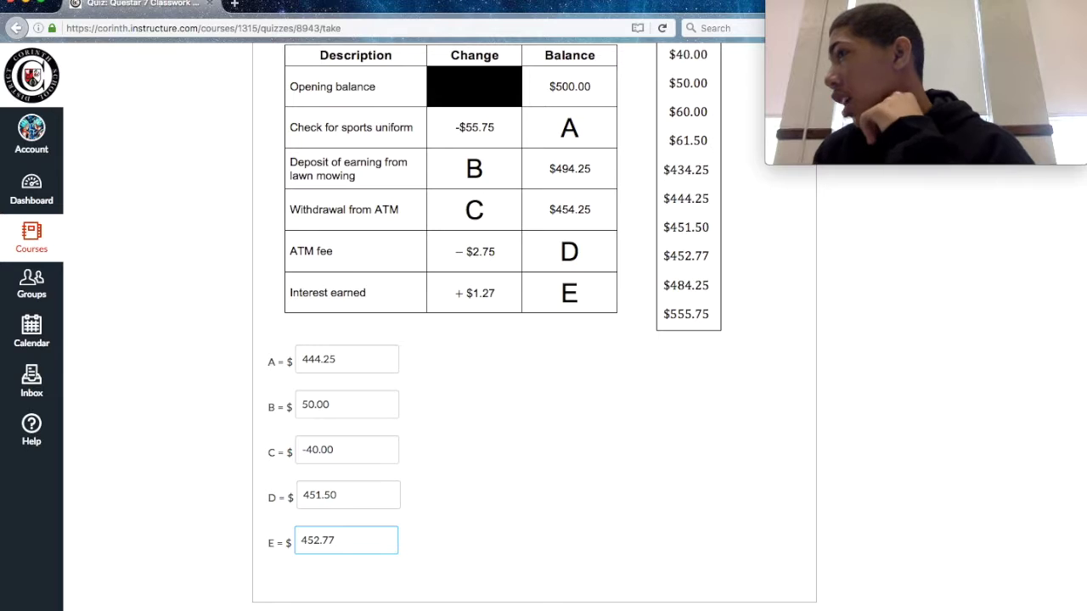
- Complete the pet survey statements in Question 5 with "more likely" for one pet and "less likely" for four pets
{"action": "scroll", "coordinate": [533, 340], "scroll_direction": "down", "scroll_amount": 2}
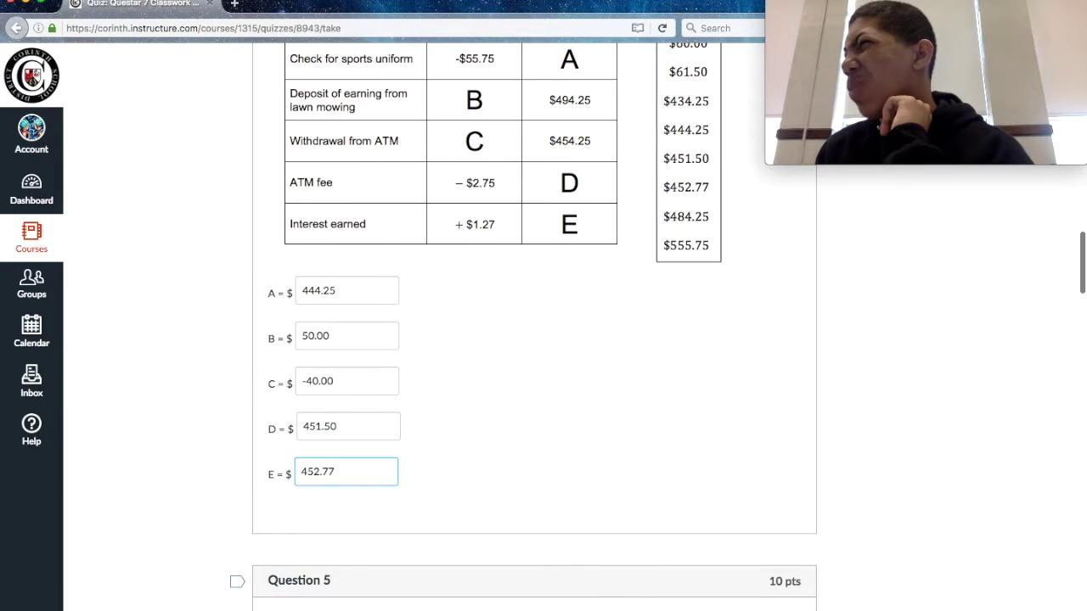
{"action": "scroll", "coordinate": [533, 340], "scroll_direction": "down", "scroll_amount": 10}
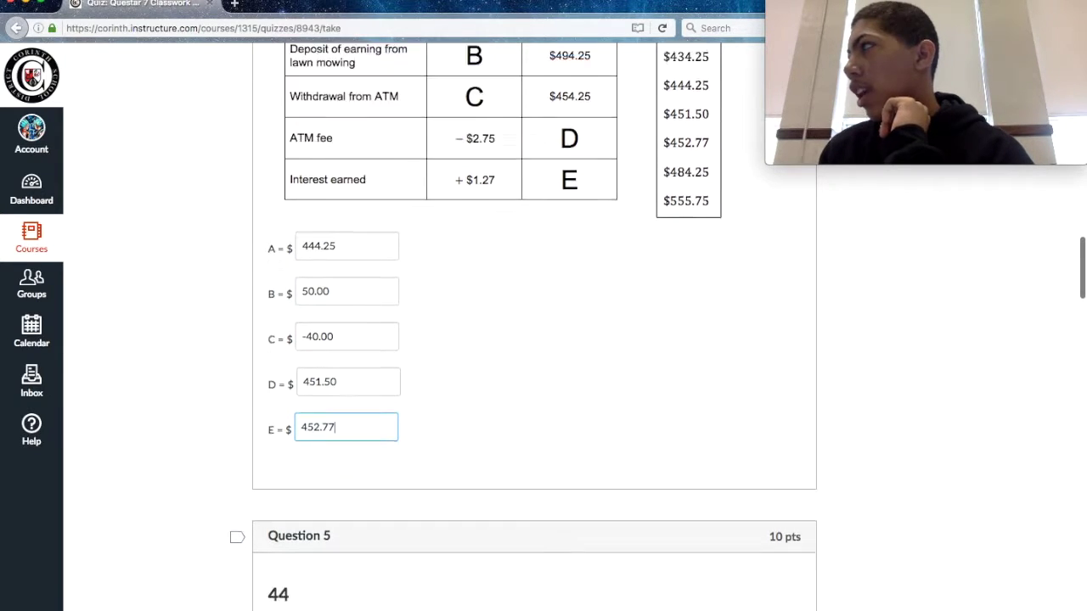
{"action": "scroll", "coordinate": [533, 339], "scroll_direction": "down", "scroll_amount": 4}
{"action": "scroll", "coordinate": [533, 339], "scroll_direction": "up", "scroll_amount": 7}
{"action": "scroll", "coordinate": [533, 340], "scroll_direction": "down", "scroll_amount": 4}
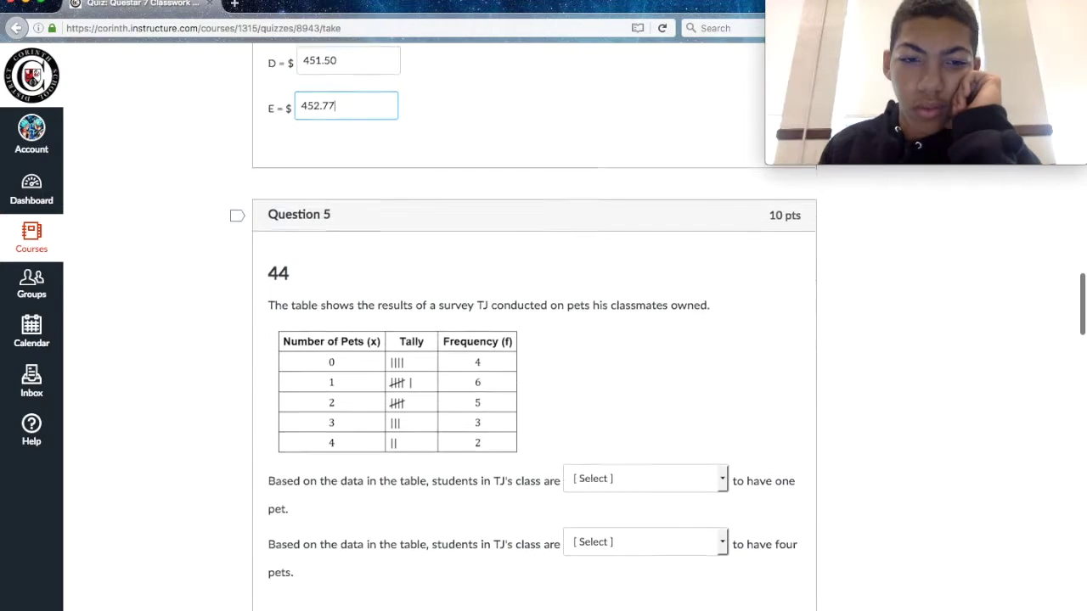
{"action": "scroll", "coordinate": [533, 339], "scroll_direction": "down", "scroll_amount": 1}
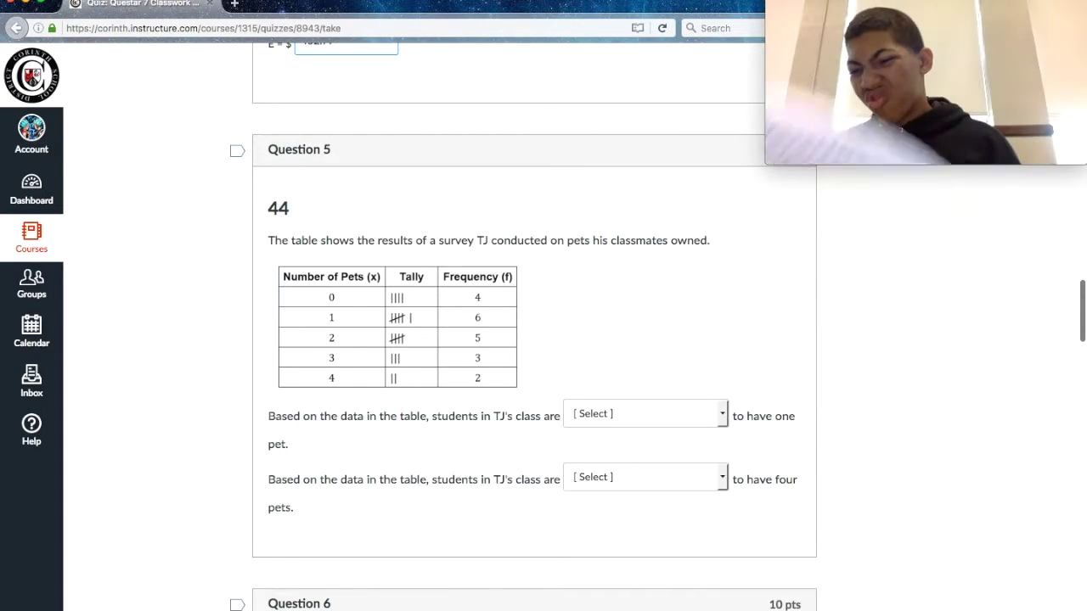
{"action": "left_click", "coordinate": [576, 415]}
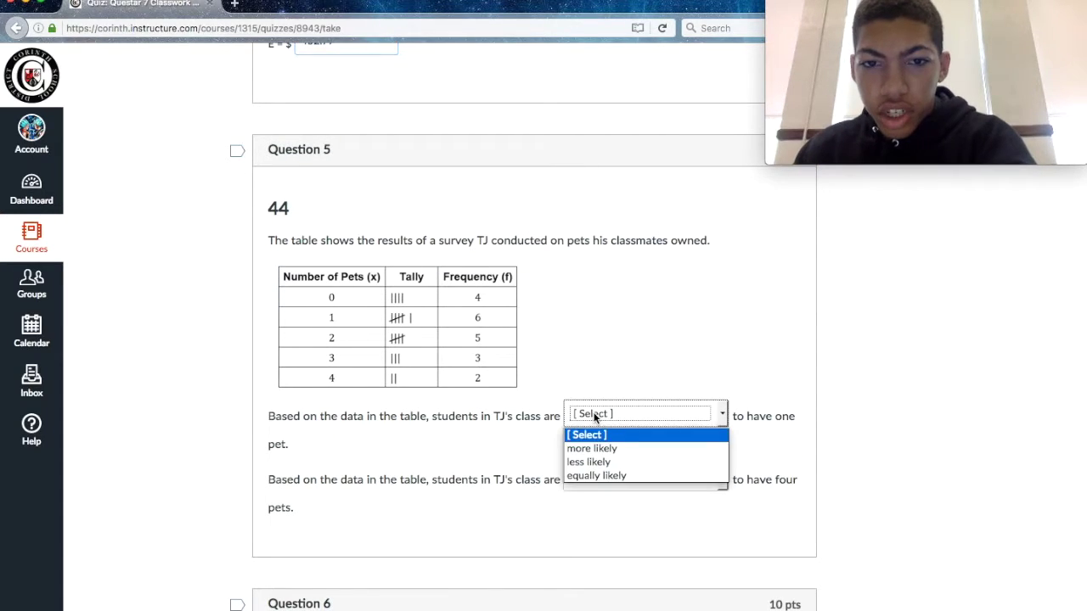
{"action": "left_click", "coordinate": [596, 450]}
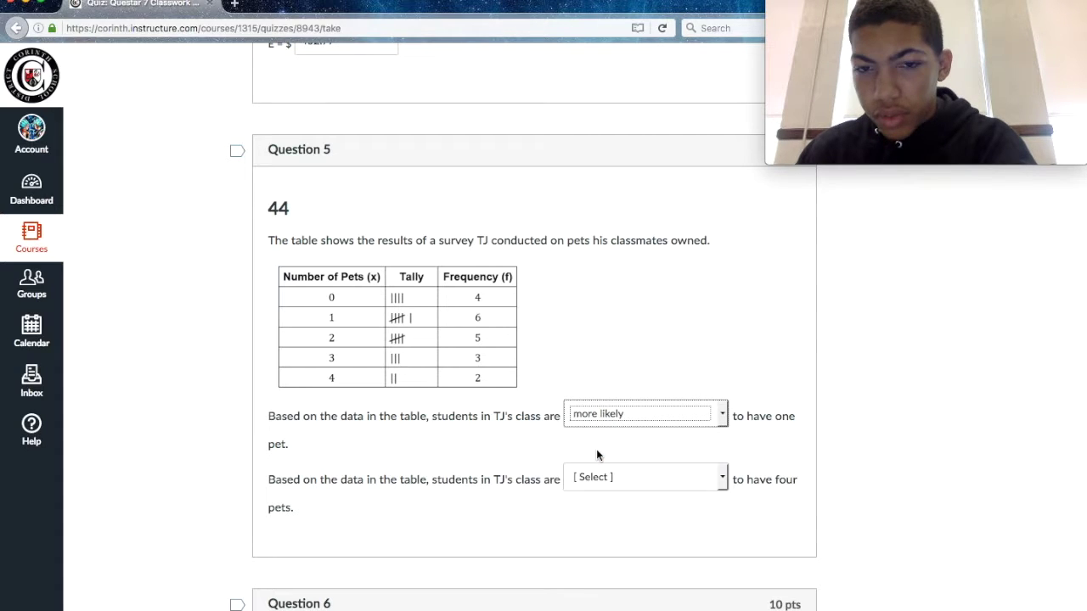
{"action": "left_click", "coordinate": [604, 481]}
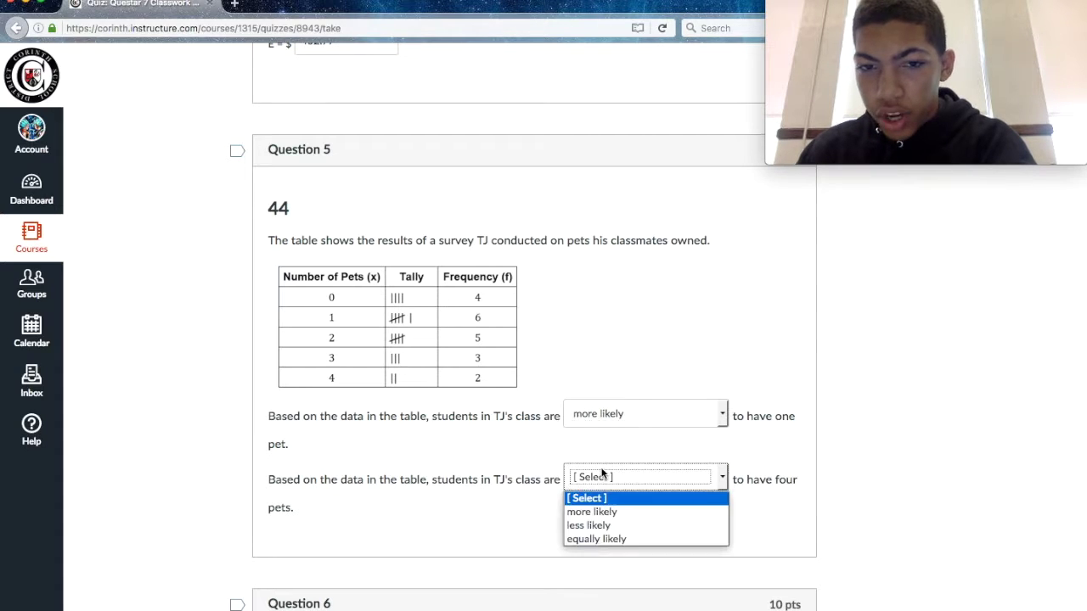
{"action": "left_click", "coordinate": [591, 525]}
- Answer the shaded circle area question with (a) 60 m squared and the tree diagram question with A
{"action": "scroll", "coordinate": [480, 528], "scroll_direction": "down", "scroll_amount": 8}
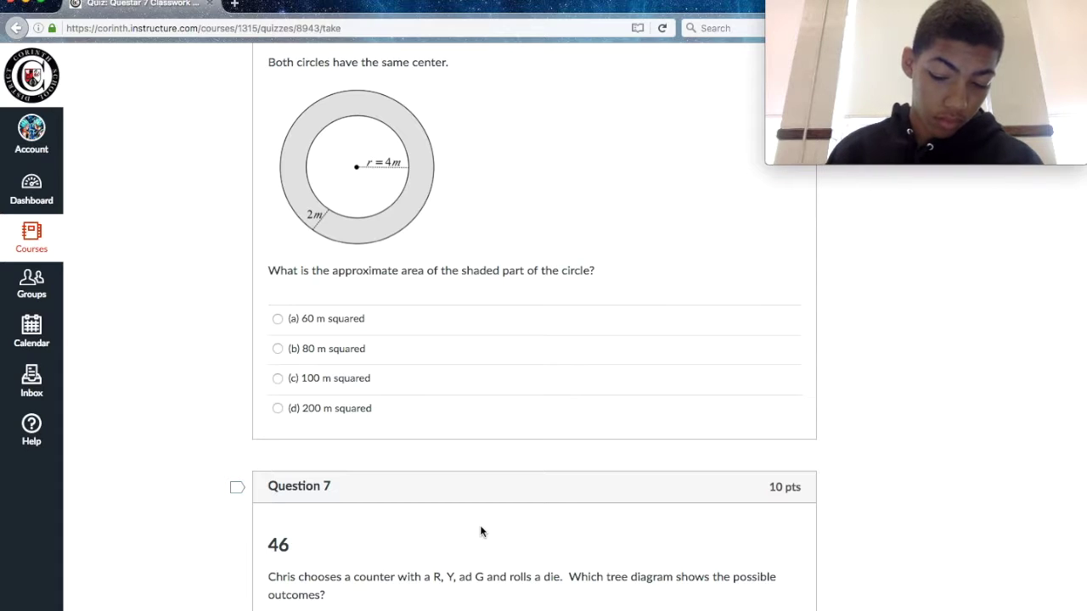
{"action": "left_click", "coordinate": [278, 320]}
{"action": "scroll", "coordinate": [246, 439], "scroll_direction": "down", "scroll_amount": 2}
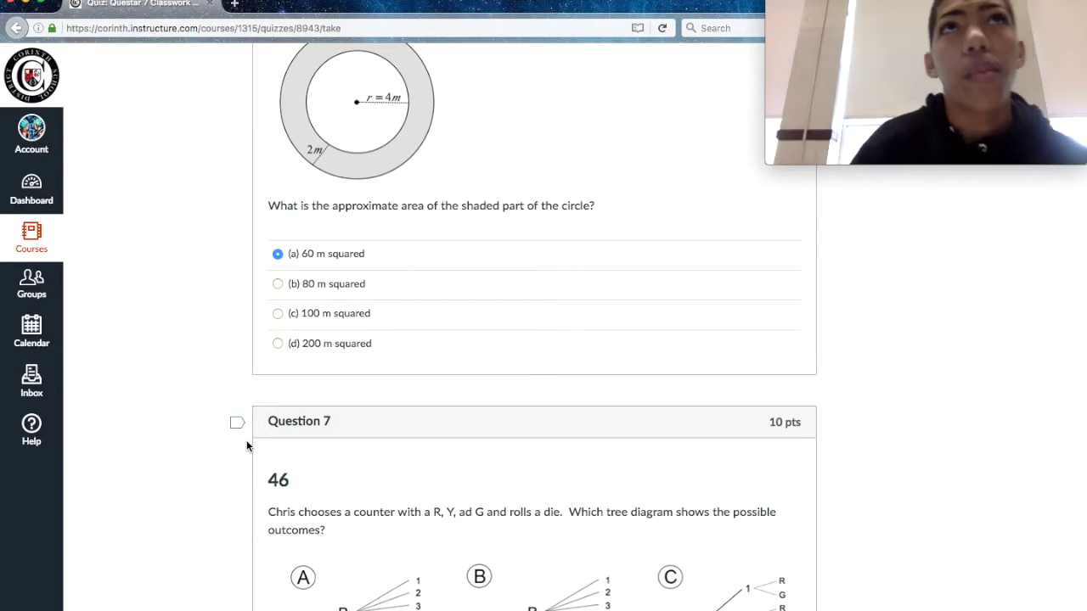
{"action": "scroll", "coordinate": [247, 440], "scroll_direction": "down", "scroll_amount": 5}
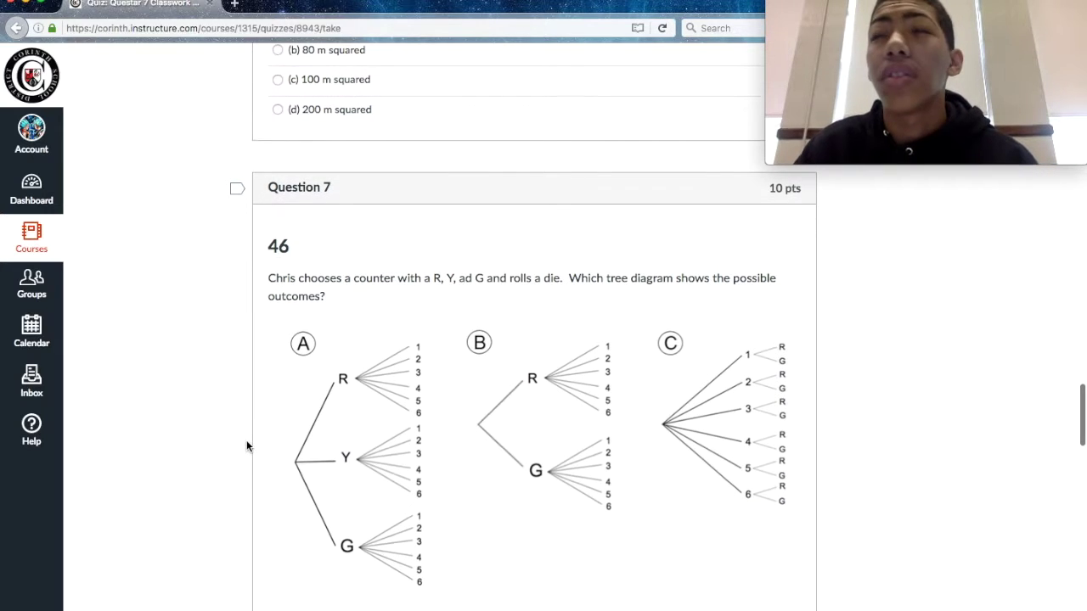
{"action": "scroll", "coordinate": [246, 445], "scroll_direction": "up", "scroll_amount": 3}
{"action": "scroll", "coordinate": [246, 446], "scroll_direction": "down", "scroll_amount": 5}
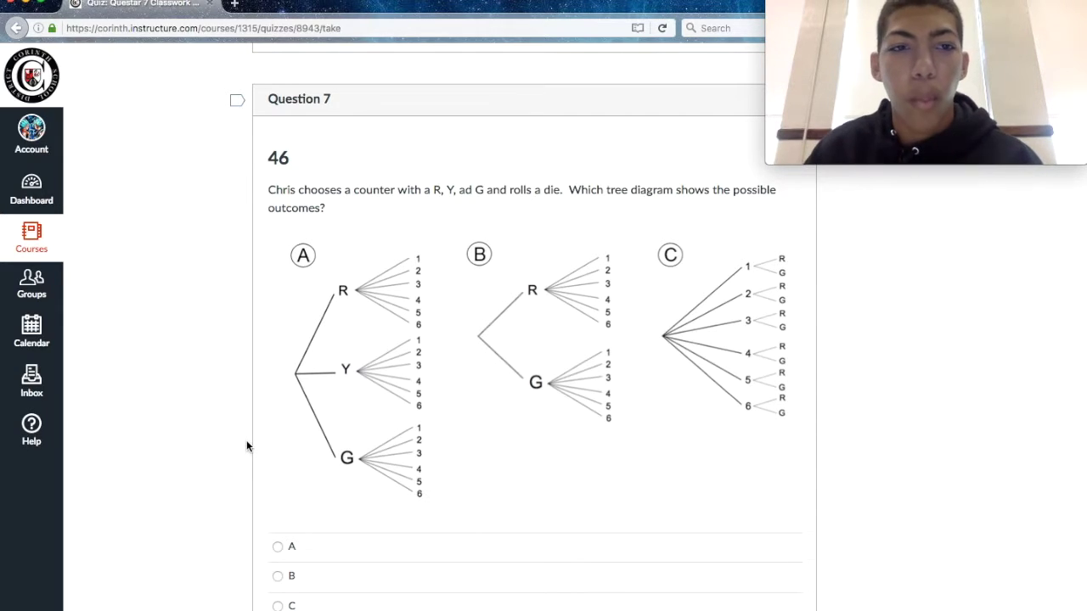
{"action": "scroll", "coordinate": [247, 445], "scroll_direction": "down", "scroll_amount": 3}
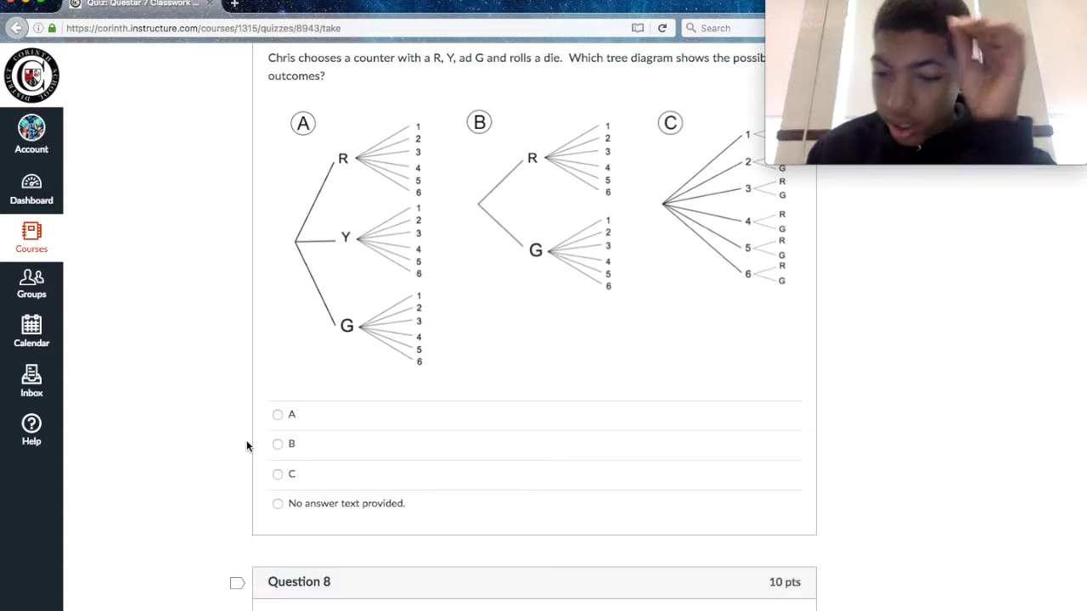
{"action": "left_click", "coordinate": [277, 414]}
- Answer the scholarship money question in Question 9 with (c) $280
{"action": "scroll", "coordinate": [286, 556], "scroll_direction": "down", "scroll_amount": 4}
{"action": "scroll", "coordinate": [286, 557], "scroll_direction": "down", "scroll_amount": 2}
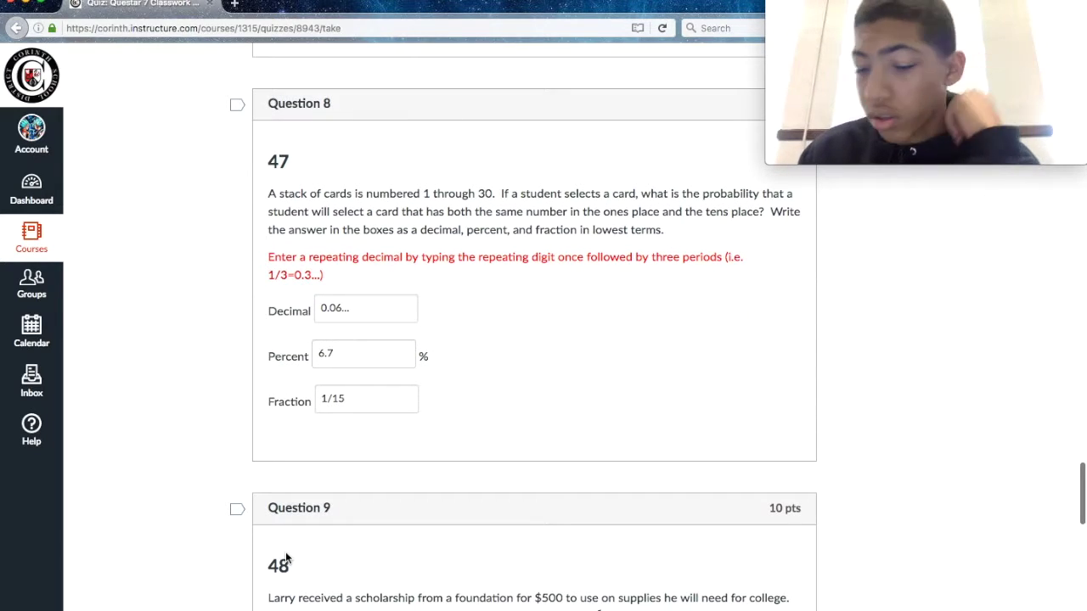
{"action": "scroll", "coordinate": [281, 556], "scroll_direction": "down", "scroll_amount": 7}
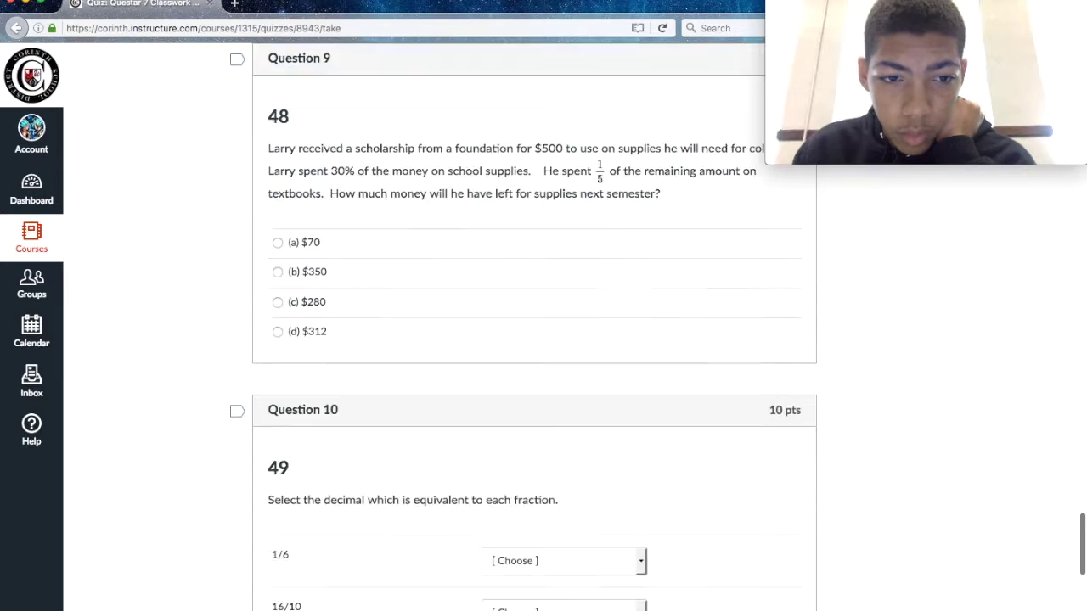
{"action": "scroll", "coordinate": [317, 577], "scroll_direction": "up", "scroll_amount": 2}
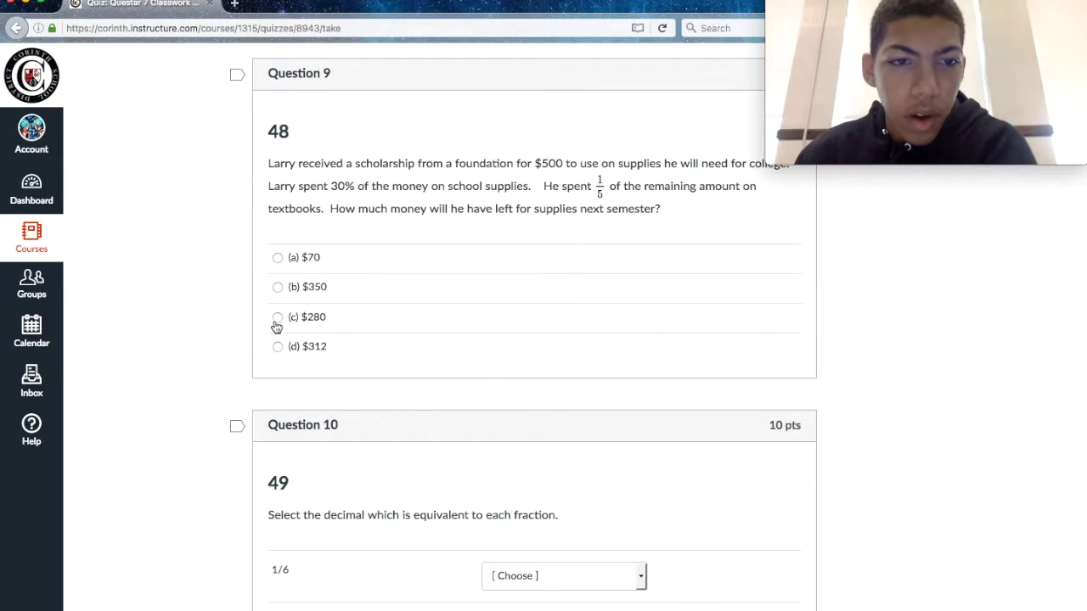
- Match the fractions in Question 10 to decimals: 1/6 to 0.16..., 16/10 to 1.6, 0/6 to 0 and 4/25 to 0.16
{"action": "scroll", "coordinate": [259, 448], "scroll_direction": "down", "scroll_amount": 3}
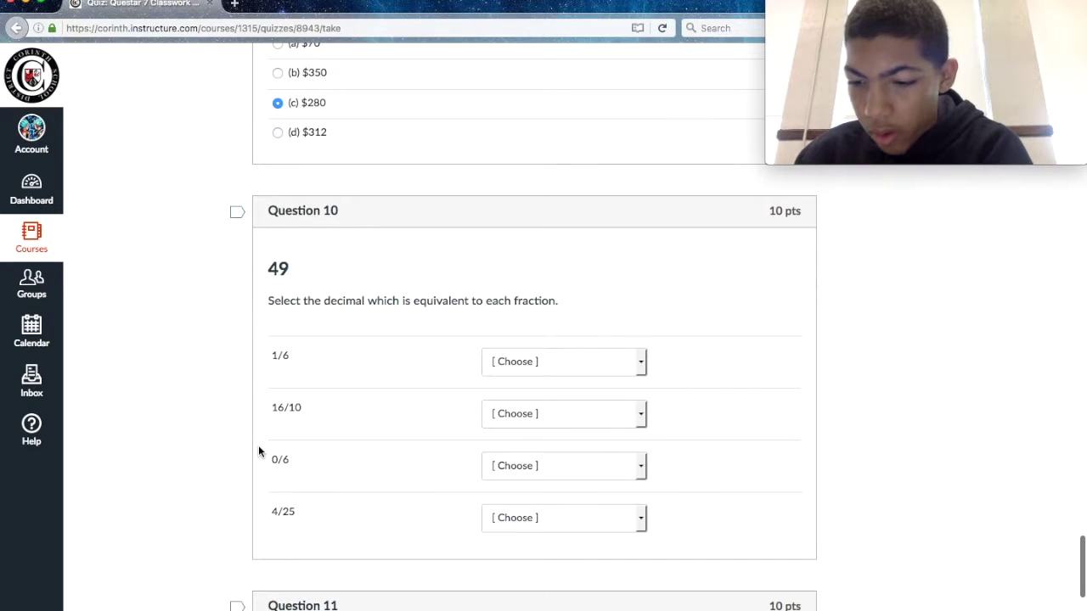
{"action": "left_click", "coordinate": [518, 365]}
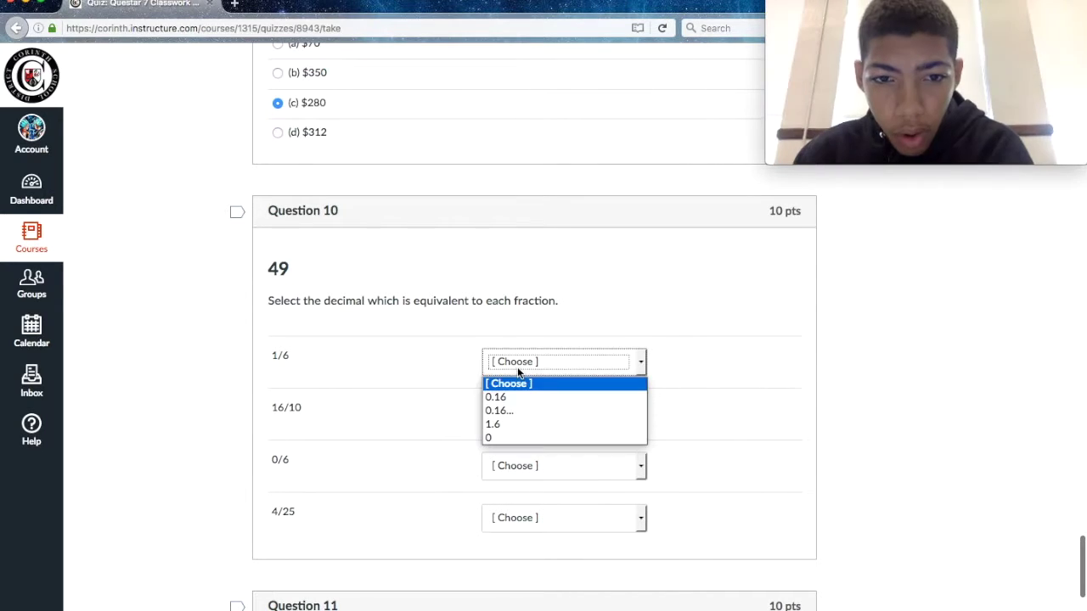
{"action": "left_click", "coordinate": [521, 409]}
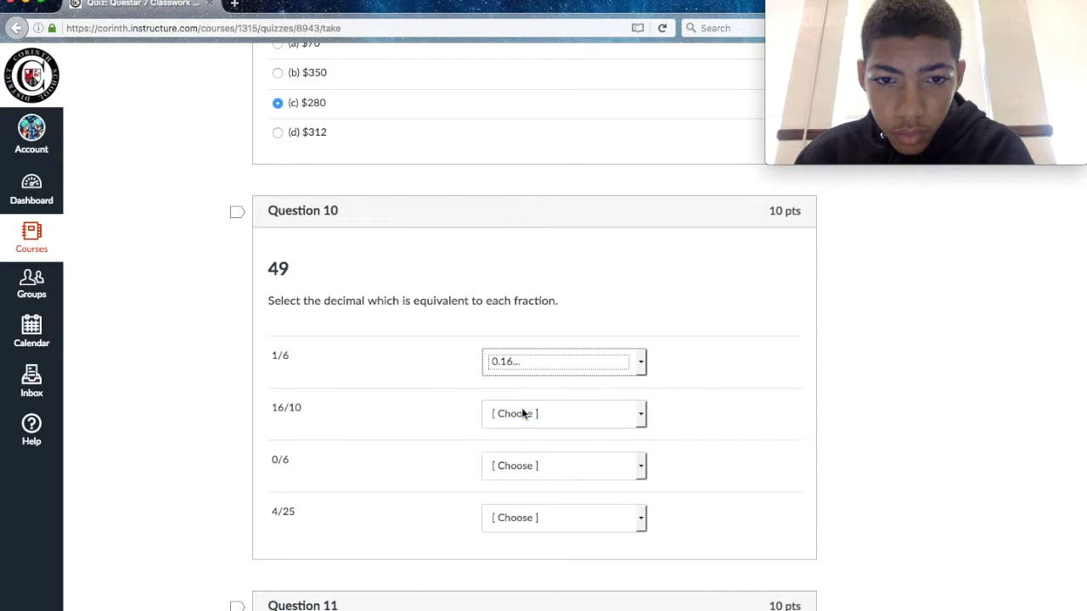
{"action": "left_click", "coordinate": [522, 417]}
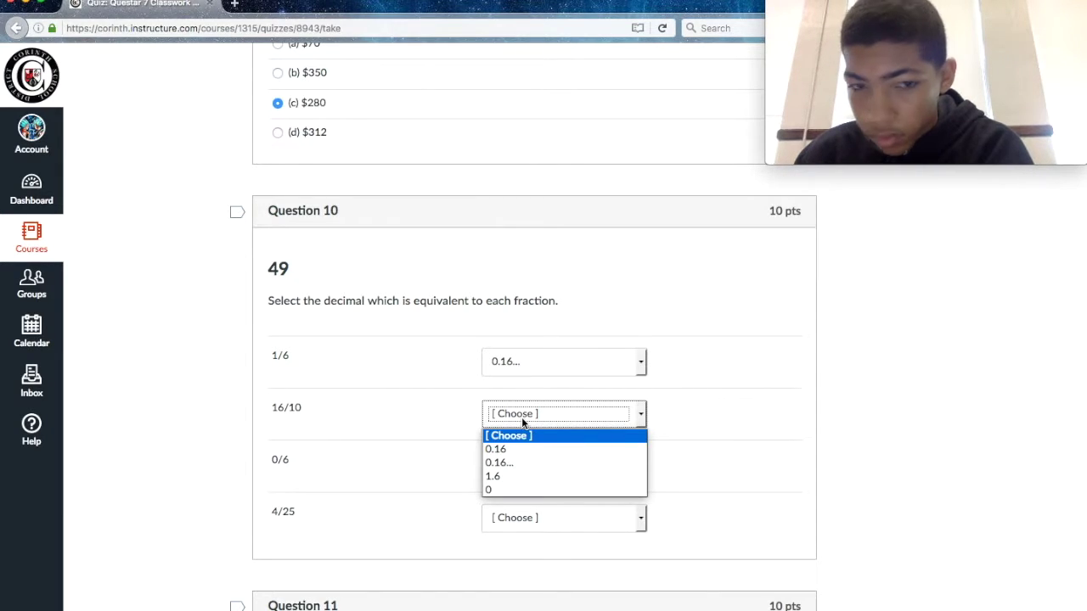
{"action": "left_click", "coordinate": [515, 449]}
{"action": "left_click", "coordinate": [515, 463]}
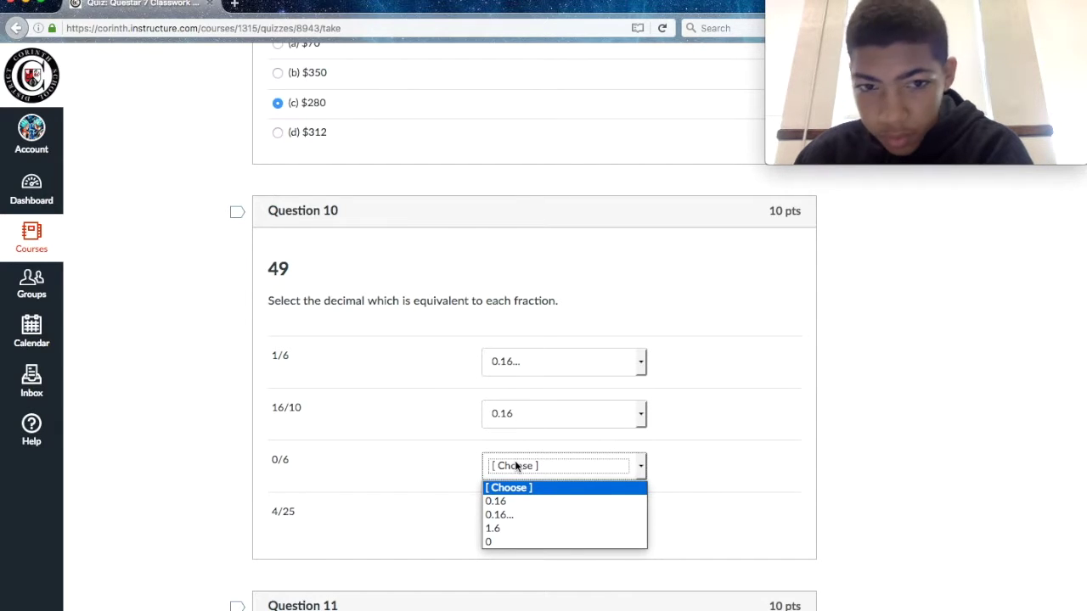
{"action": "left_click", "coordinate": [501, 541]}
{"action": "left_click", "coordinate": [502, 518]}
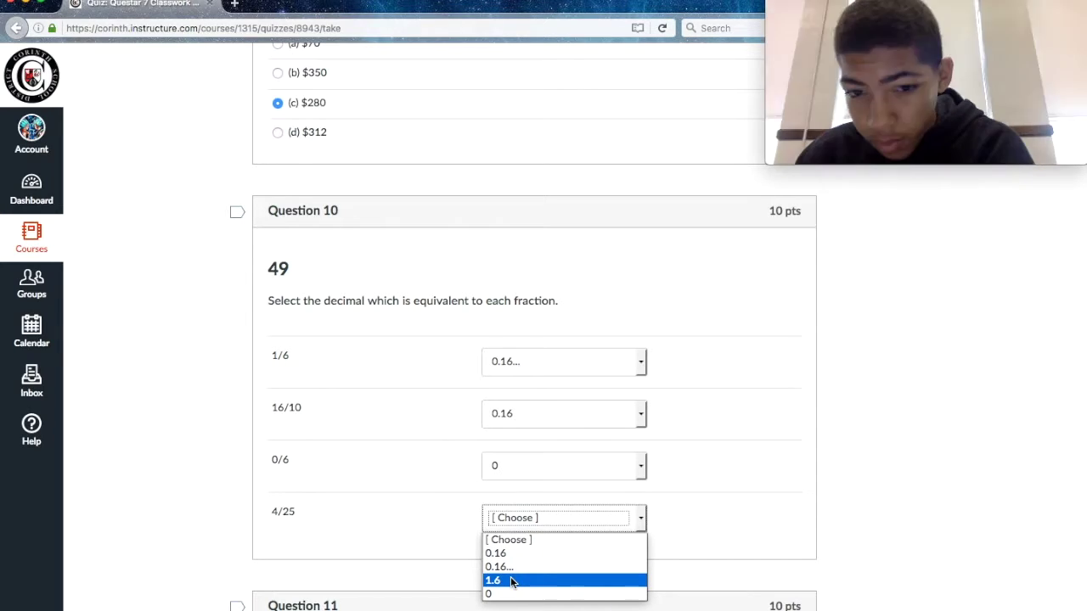
{"action": "left_click", "coordinate": [510, 555]}
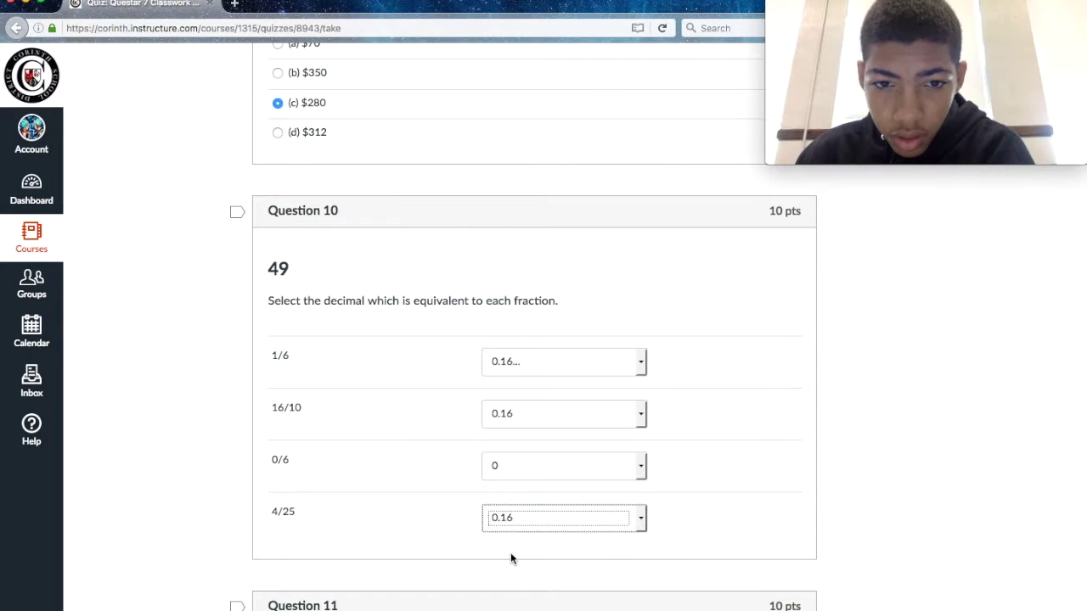
{"action": "left_click", "coordinate": [527, 422]}
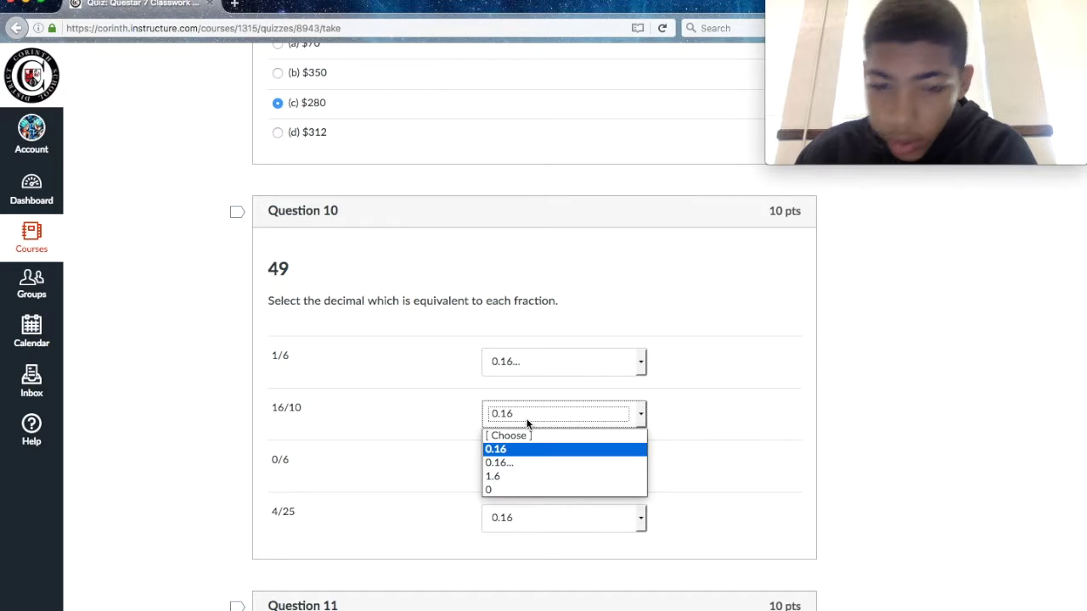
{"action": "left_click", "coordinate": [503, 476]}
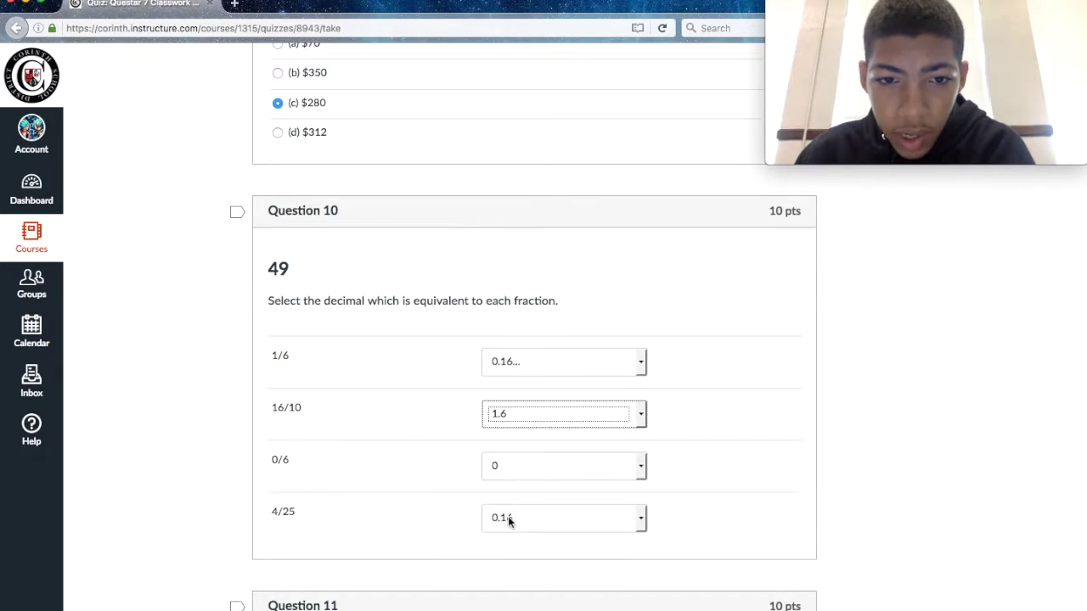
- Answer the number cube question with (c) 75 times and submit the quiz
{"action": "scroll", "coordinate": [507, 518], "scroll_direction": "down", "scroll_amount": 5}
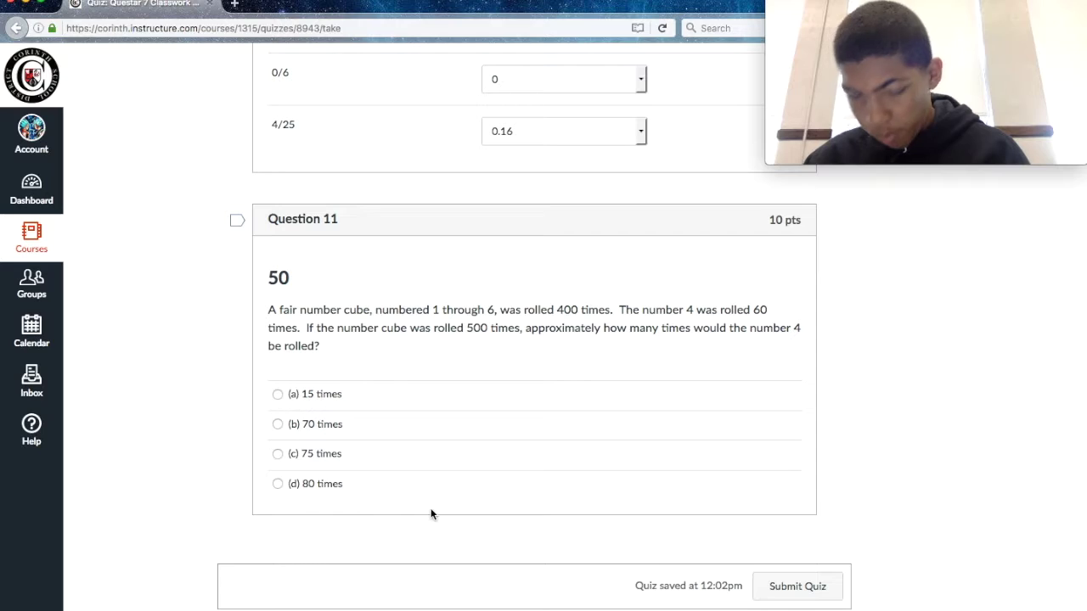
{"action": "left_click", "coordinate": [277, 454]}
{"action": "left_click", "coordinate": [836, 596]}
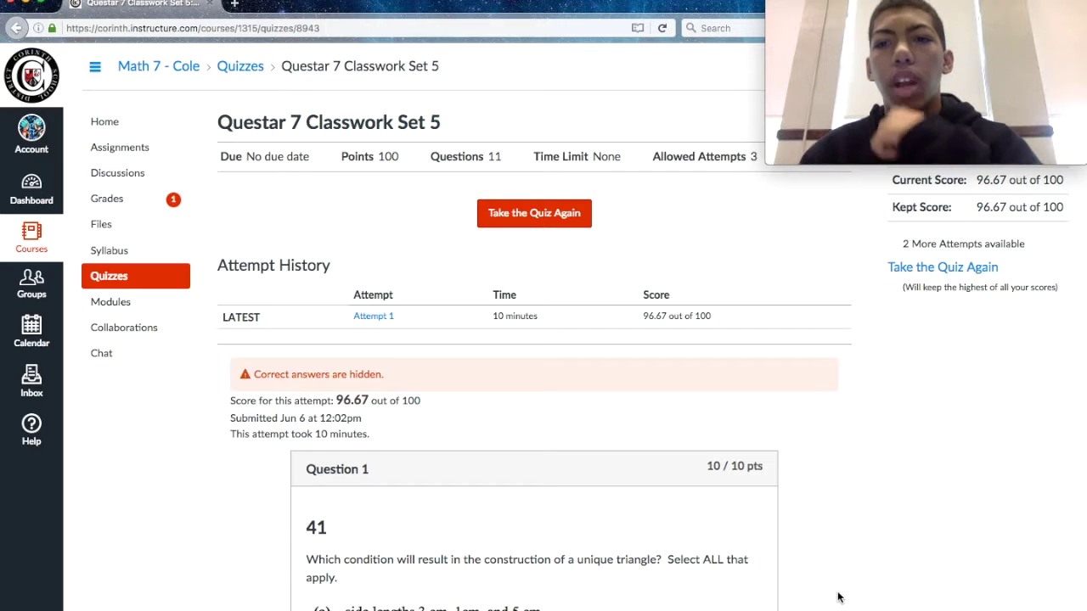
- Review the graded answers and points for every question of the submitted attempt, and return to the score summary
{"action": "scroll", "coordinate": [838, 598], "scroll_direction": "down", "scroll_amount": 11}
{"action": "scroll", "coordinate": [838, 597], "scroll_direction": "down", "scroll_amount": 16}
{"action": "scroll", "coordinate": [838, 598], "scroll_direction": "down", "scroll_amount": 20}
{"action": "scroll", "coordinate": [838, 597], "scroll_direction": "up", "scroll_amount": 1}
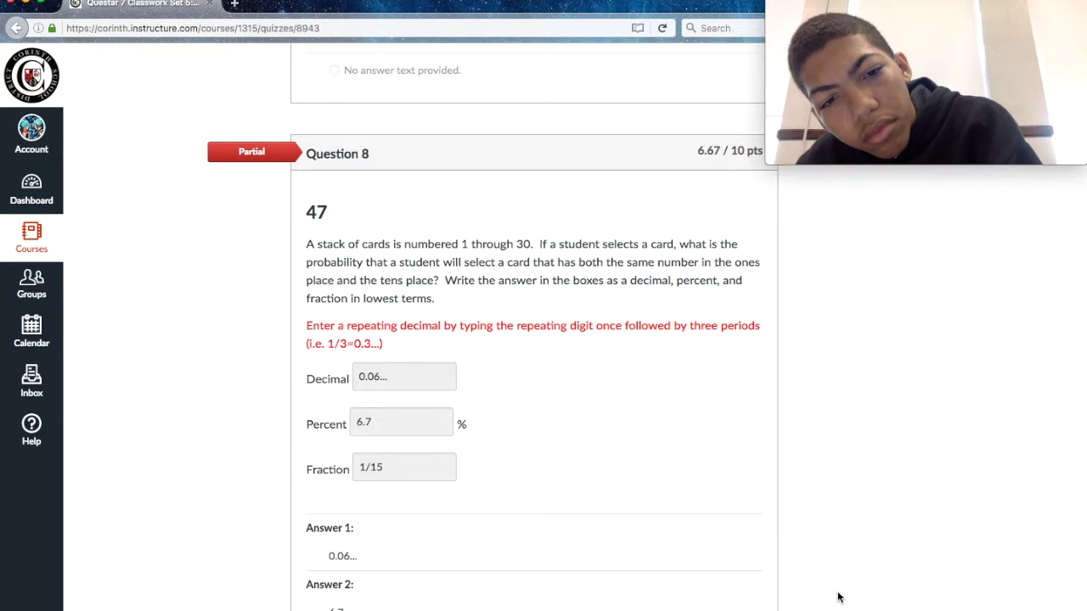
{"action": "scroll", "coordinate": [838, 598], "scroll_direction": "down", "scroll_amount": 7}
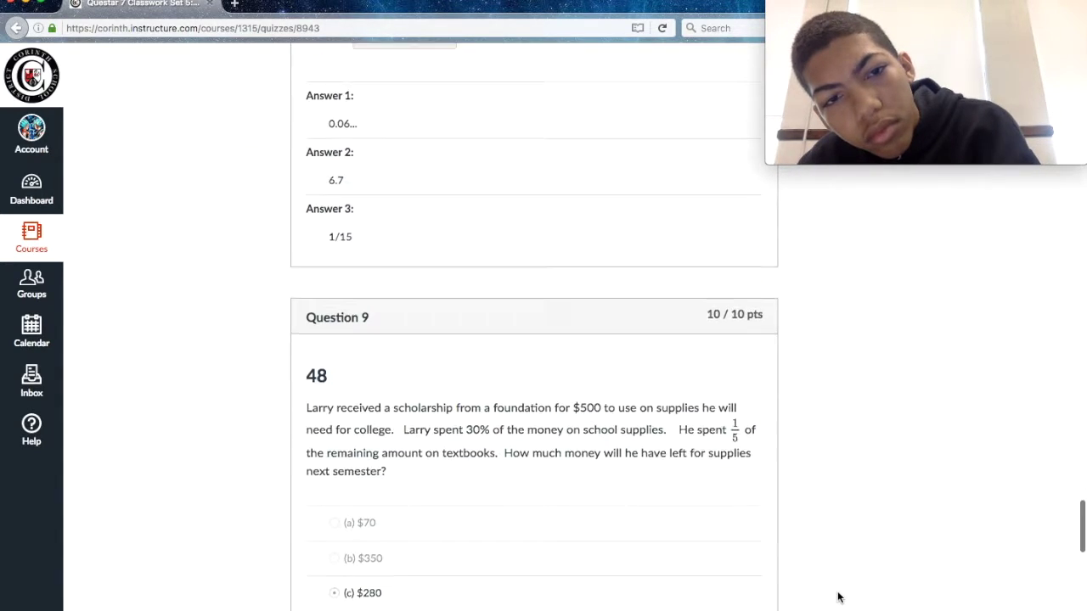
{"action": "scroll", "coordinate": [838, 598], "scroll_direction": "down", "scroll_amount": 10}
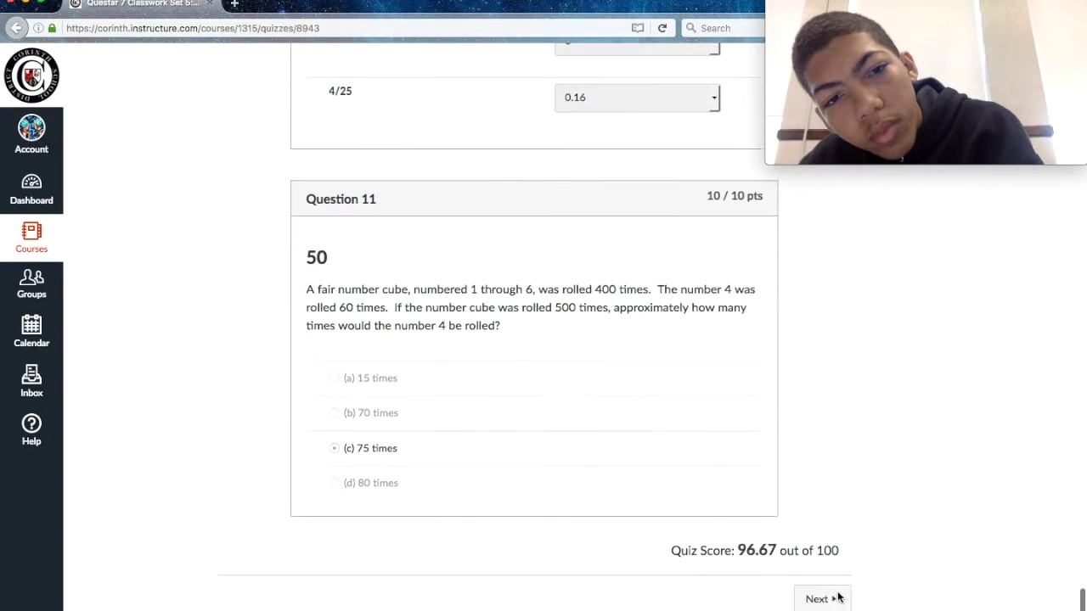
{"action": "scroll", "coordinate": [838, 597], "scroll_direction": "up", "scroll_amount": 15}
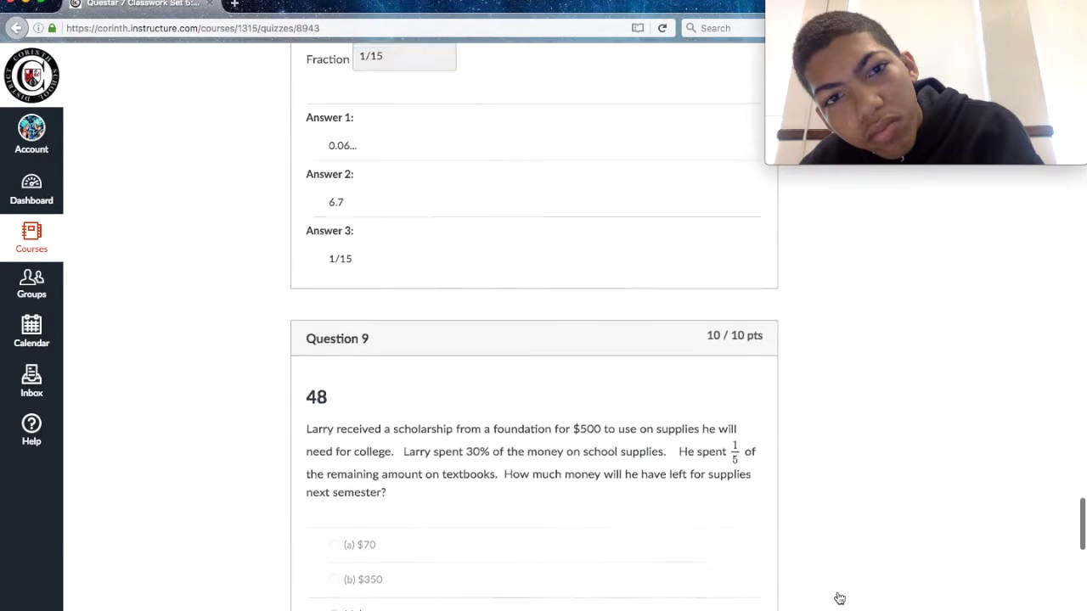
{"action": "scroll", "coordinate": [838, 598], "scroll_direction": "up", "scroll_amount": 12}
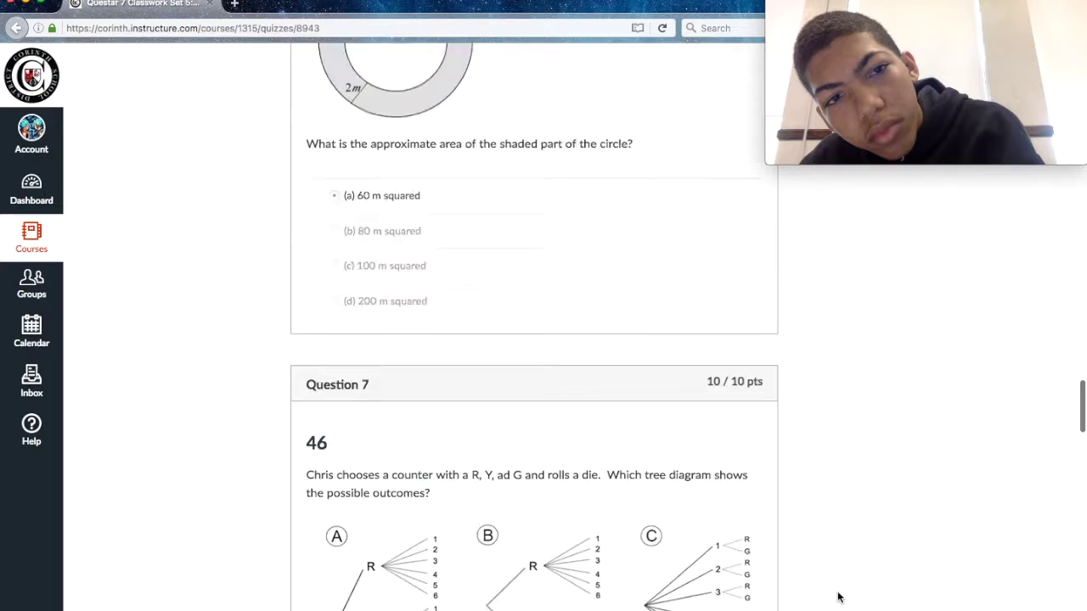
{"action": "scroll", "coordinate": [838, 597], "scroll_direction": "up", "scroll_amount": 15}
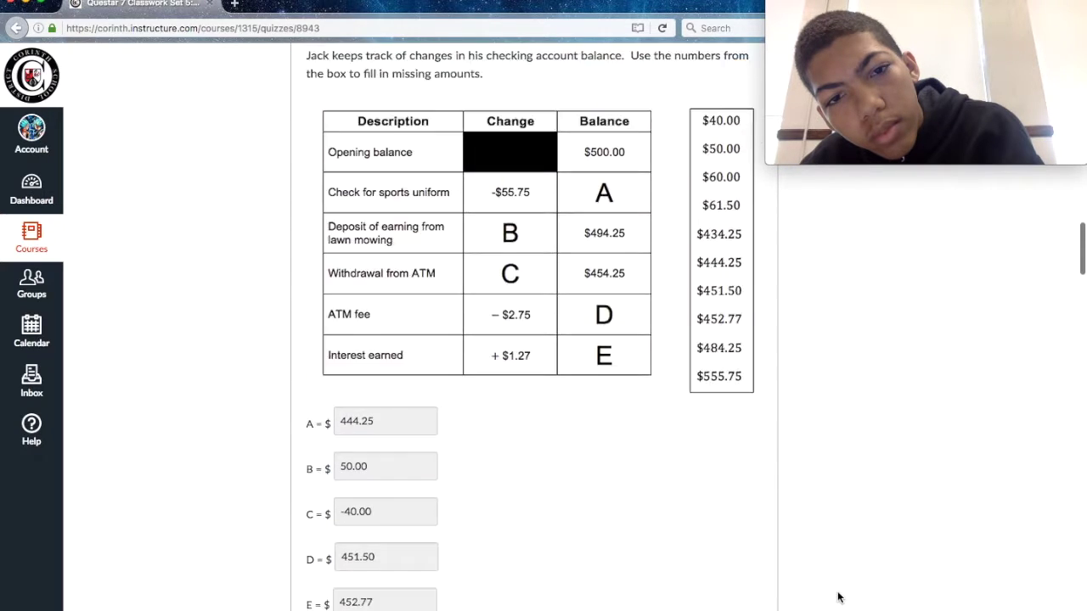
{"action": "scroll", "coordinate": [837, 598], "scroll_direction": "up", "scroll_amount": 15}
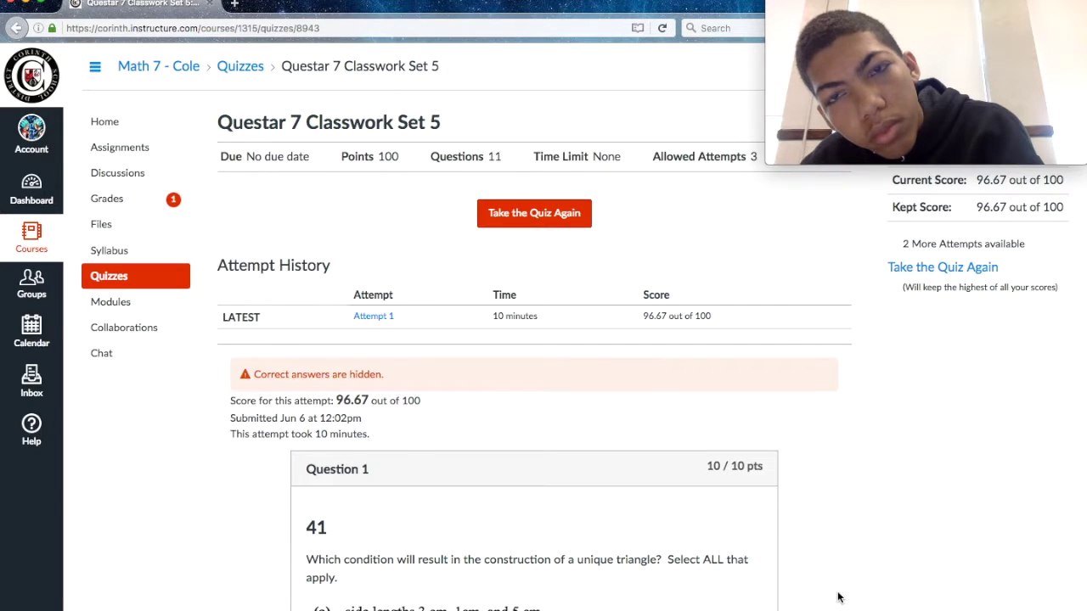